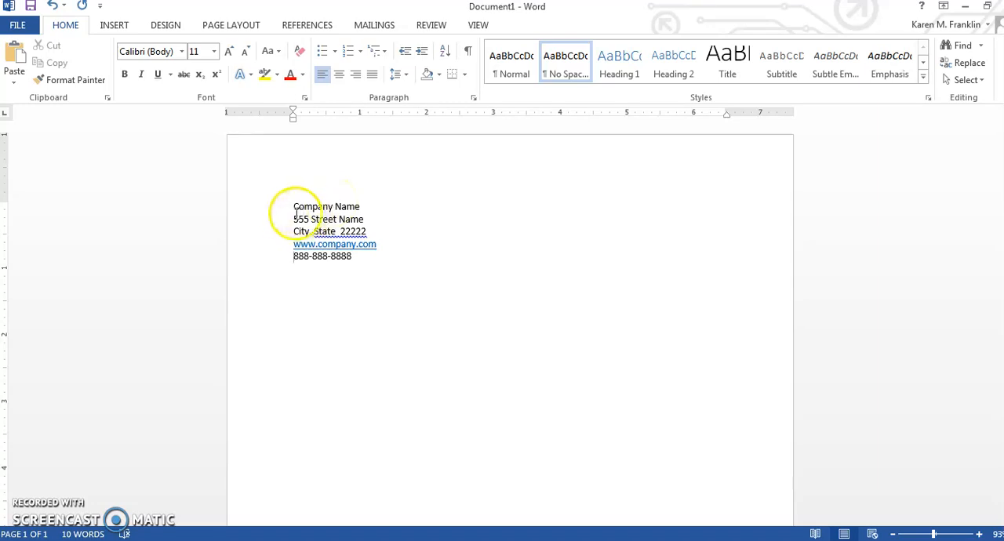
pyautogui.moveTo(295, 205); pyautogui.dragTo(377, 272)
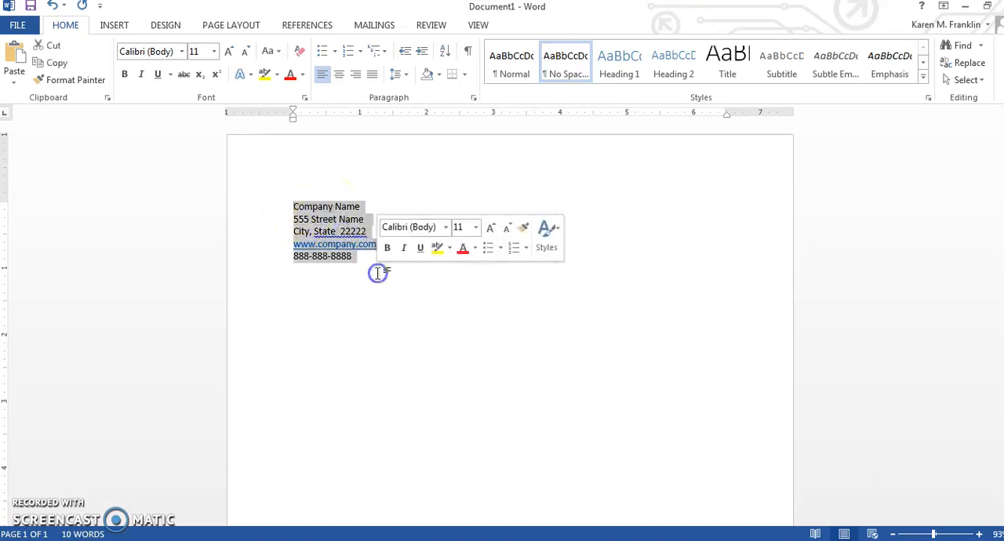
pyautogui.click(312, 290)
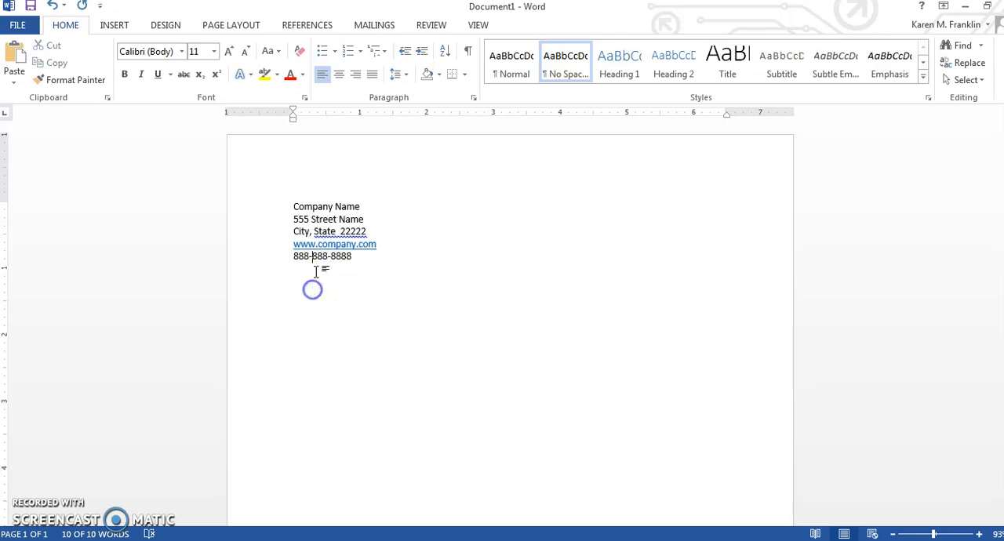
pyautogui.doubleClick(300, 207)
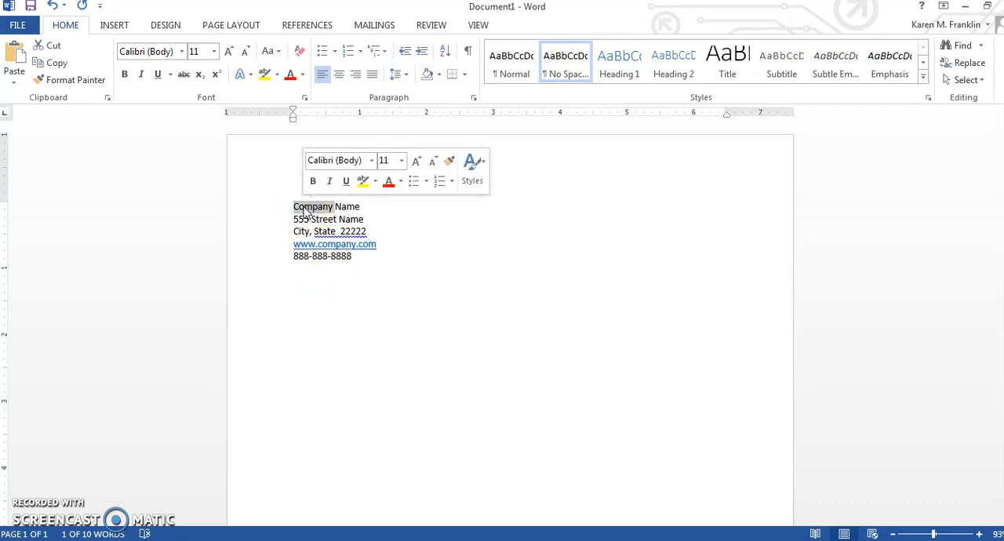
pyautogui.click(303, 208)
pyautogui.click(293, 221)
pyautogui.moveTo(293, 220); pyautogui.dragTo(294, 248)
pyautogui.click(389, 244)
pyautogui.click(309, 242)
pyautogui.click(294, 252)
pyautogui.click(471, 258)
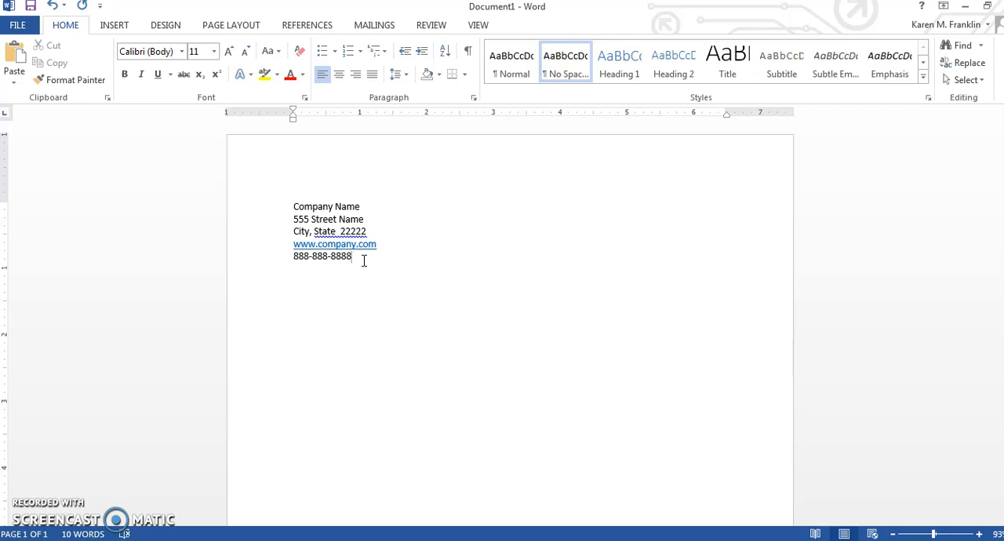
pyautogui.click(287, 170)
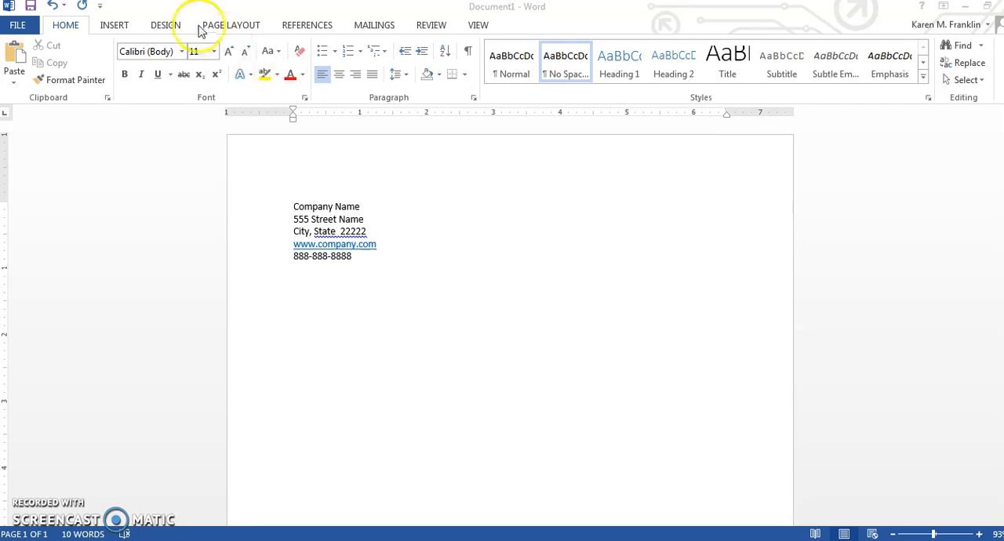
# Step: Set the top page margin to .5 inch for the whole document
pyautogui.click(235, 30)
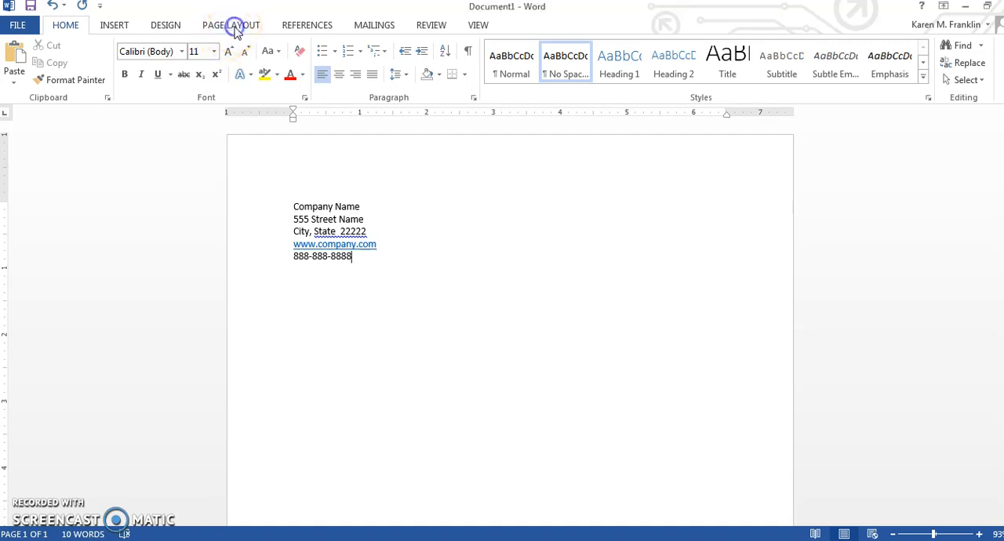
pyautogui.click(235, 28)
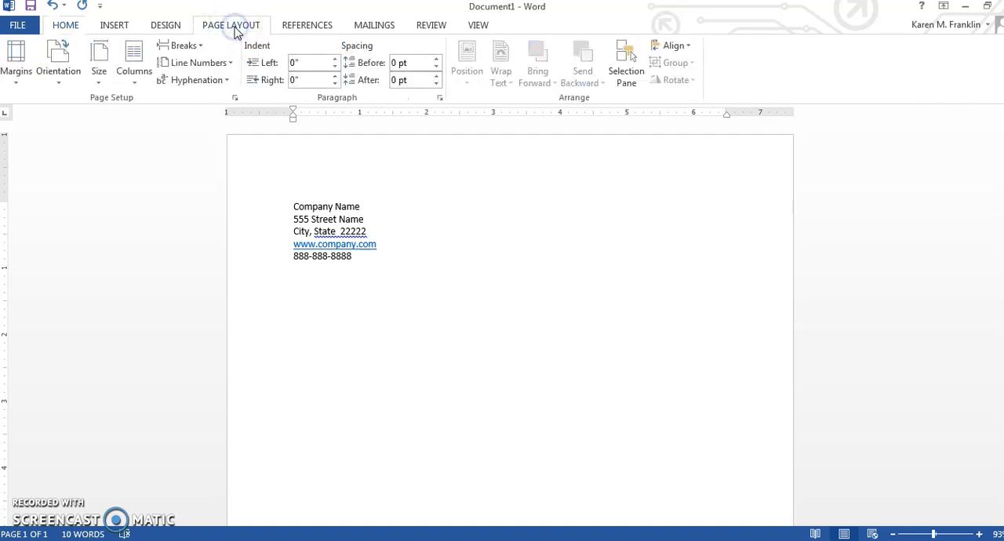
pyautogui.click(17, 63)
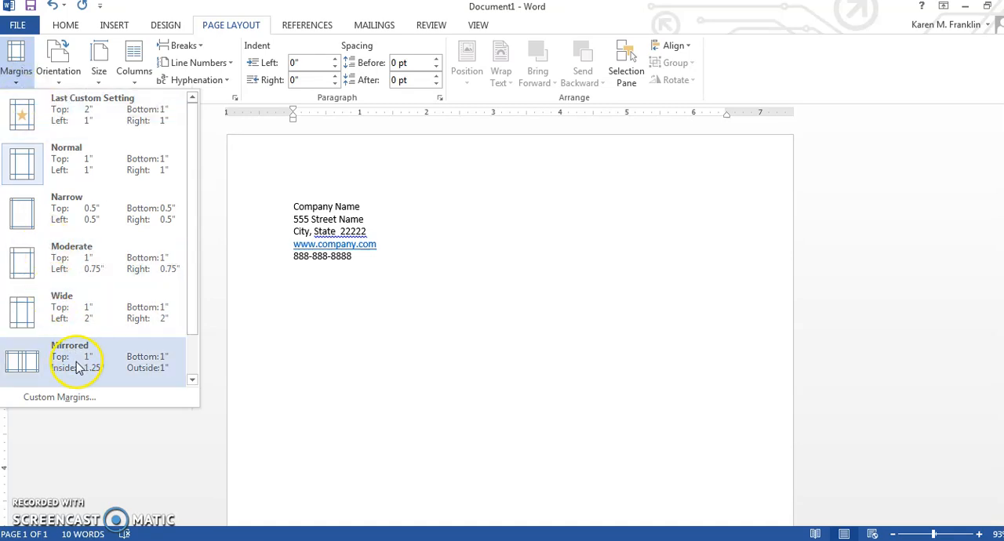
pyautogui.click(85, 397)
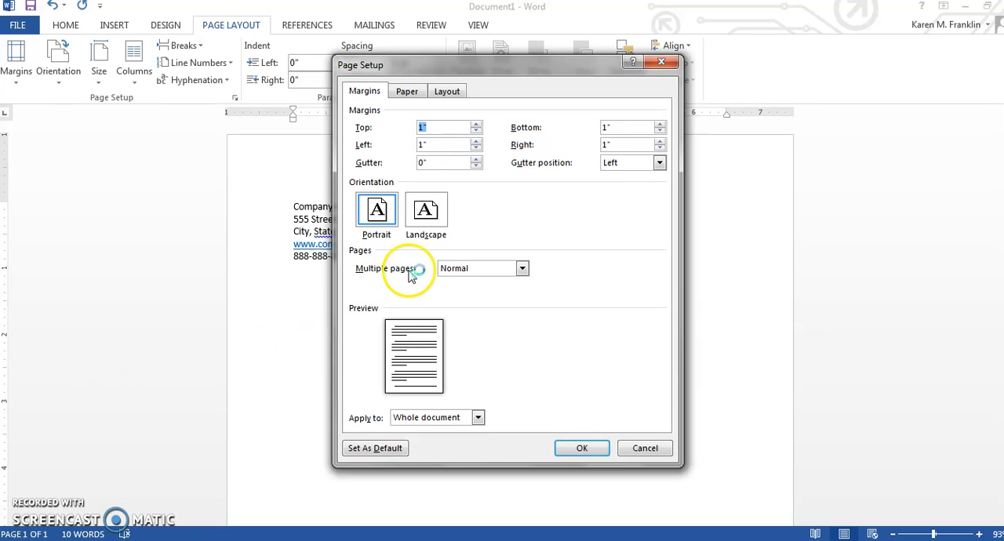
pyautogui.click(444, 127)
pyautogui.doubleClick(444, 127)
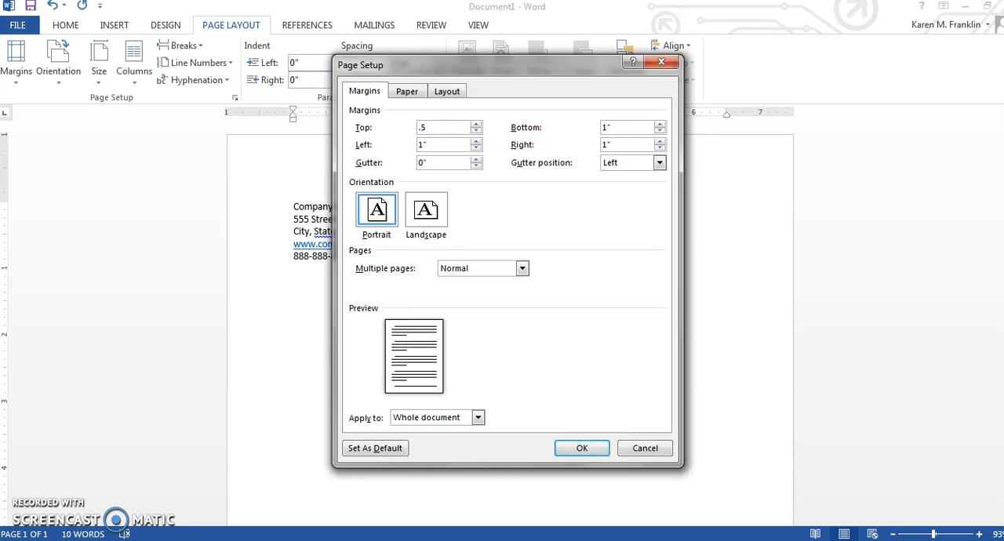
pyautogui.click(582, 448)
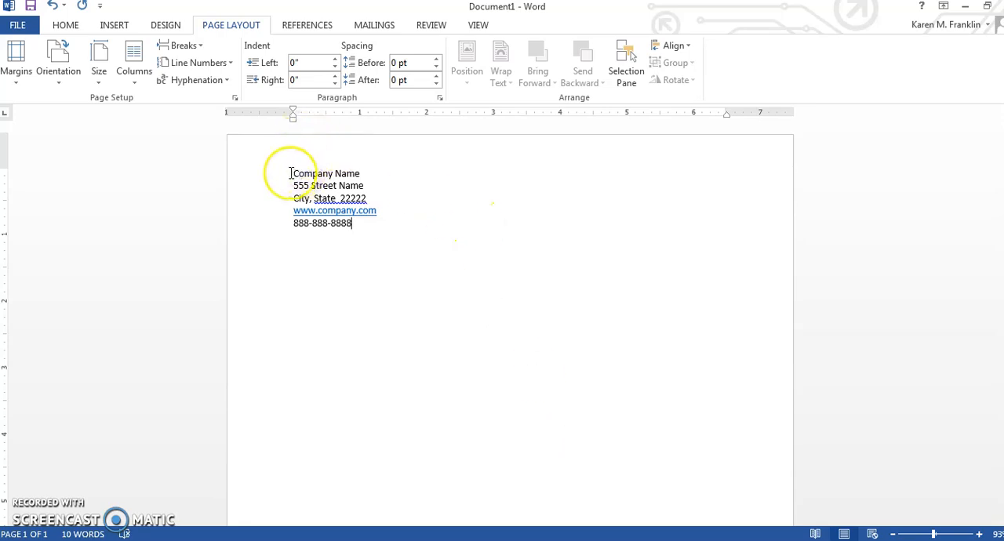
# Step: Set the font size of the "Company Name" line to 48
pyautogui.moveTo(290, 173); pyautogui.dragTo(361, 178)
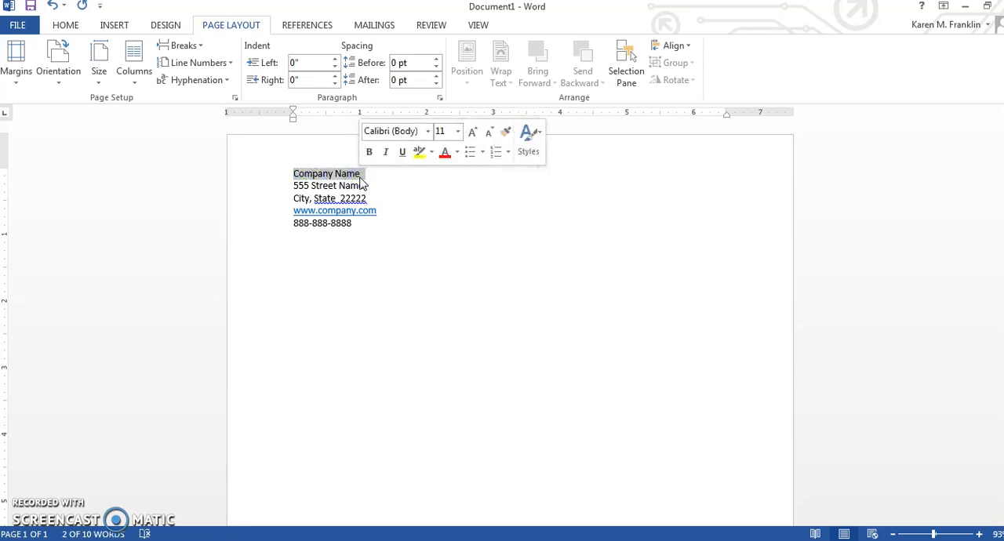
pyautogui.click(458, 132)
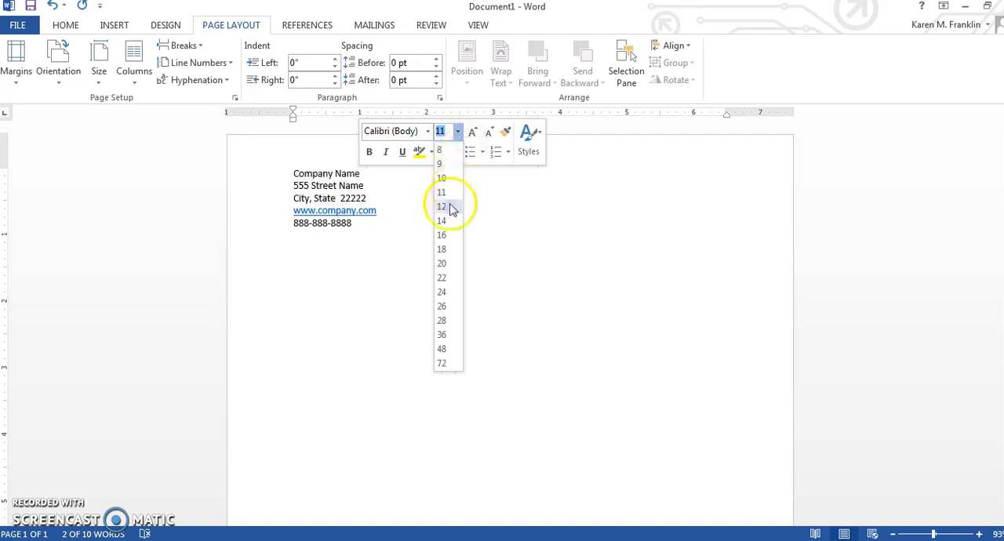
pyautogui.click(450, 349)
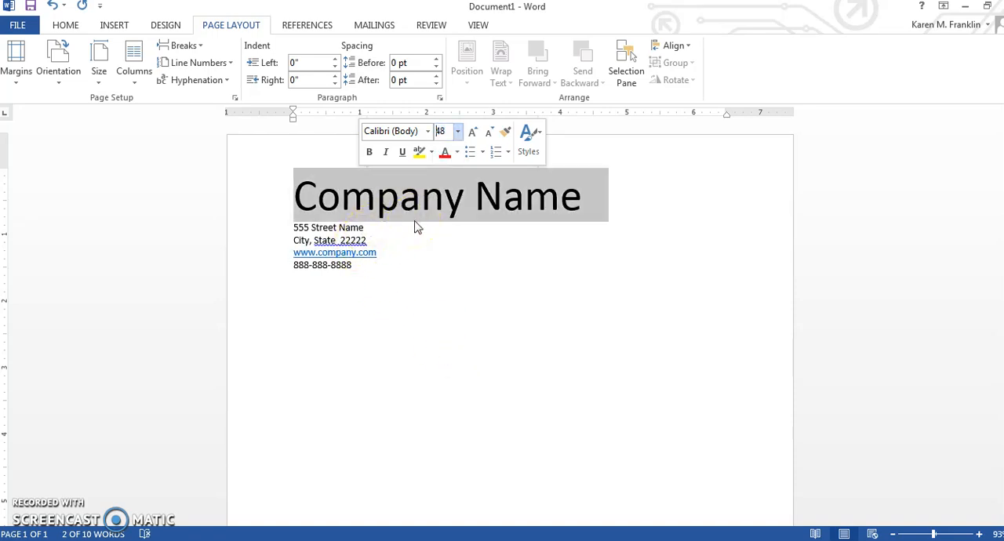
# Step: Change the font of the "Company Name" line to Algerian
pyautogui.click(428, 133)
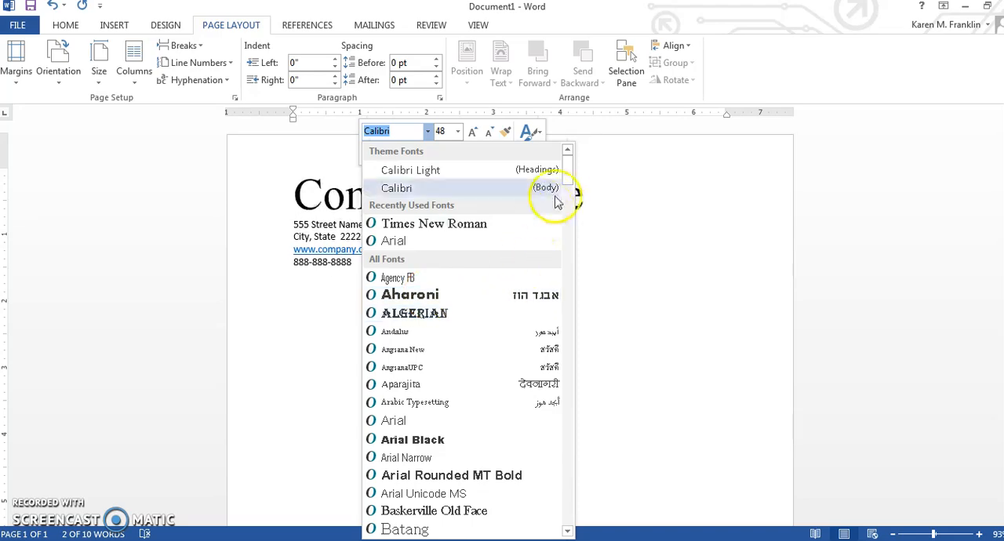
pyautogui.moveTo(569, 163)
pyautogui.mouseDown()
pyautogui.moveTo(570, 508)
pyautogui.moveTo(572, 167)
pyautogui.mouseUp()
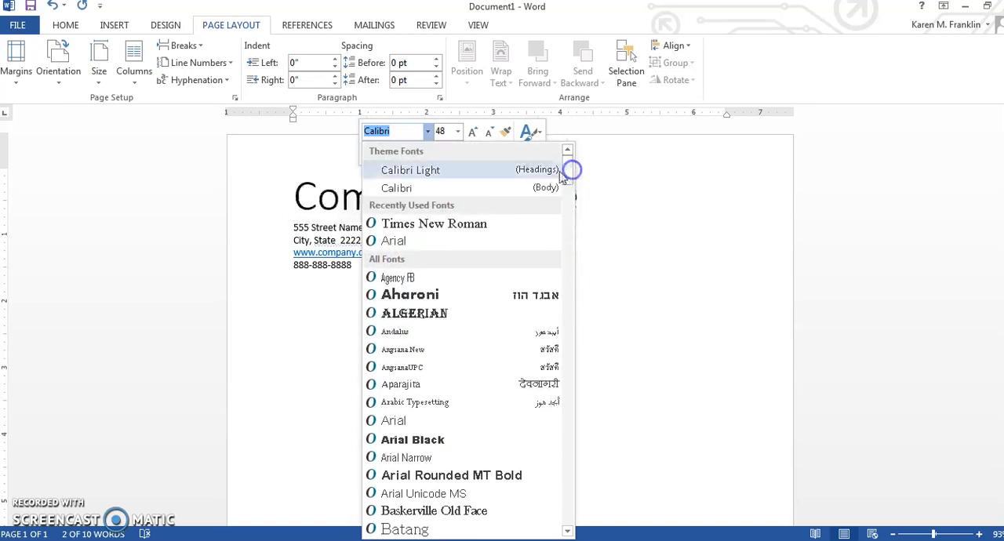
pyautogui.click(570, 448)
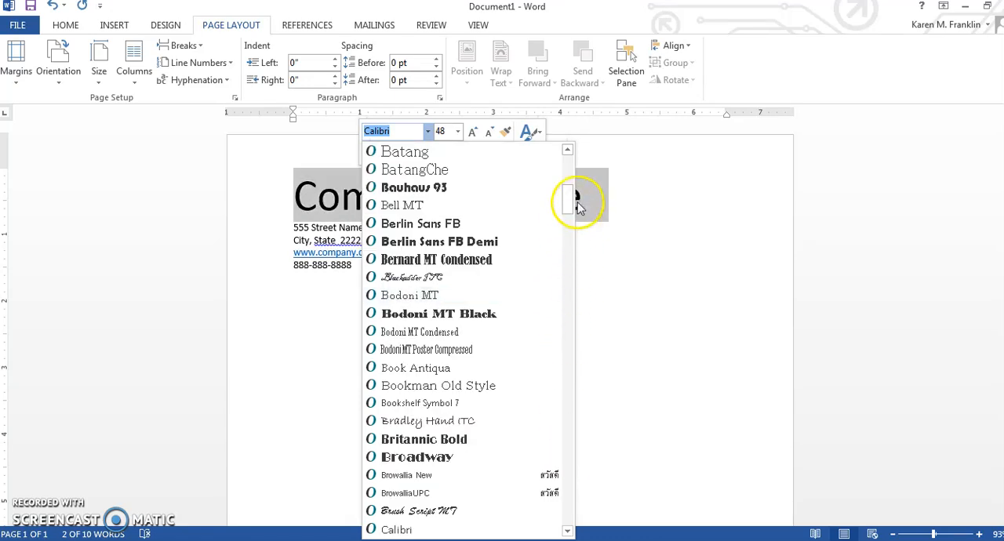
pyautogui.moveTo(571, 197); pyautogui.dragTo(571, 182)
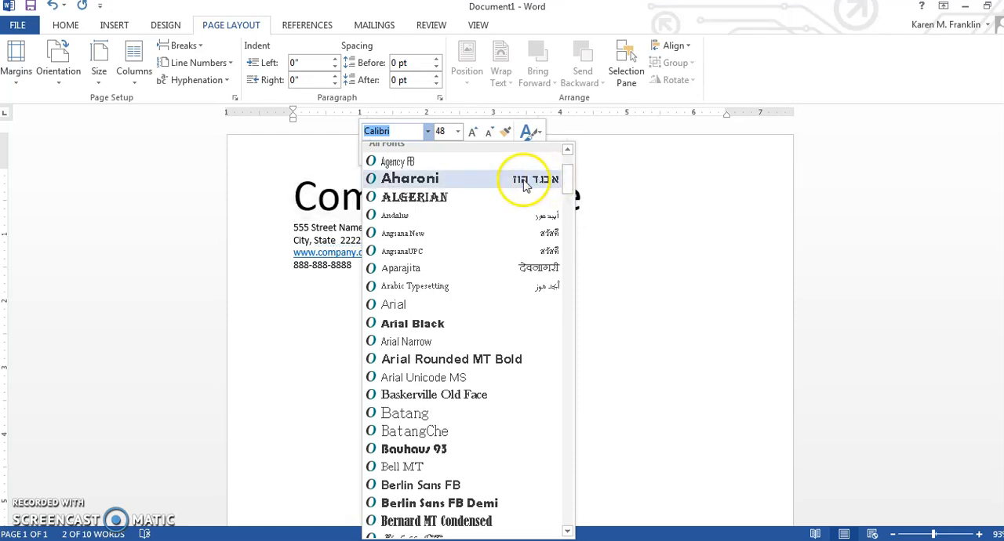
pyautogui.click(459, 201)
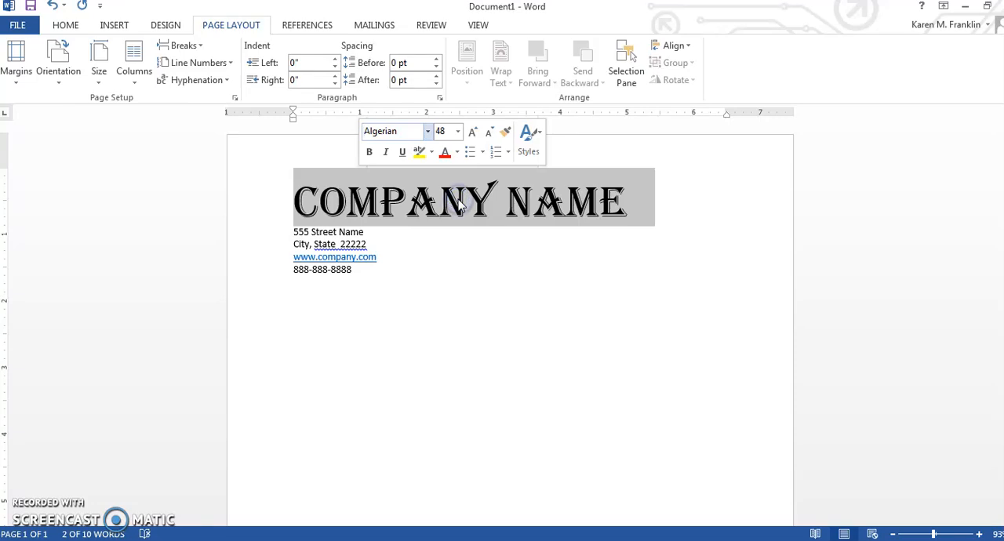
pyautogui.click(403, 259)
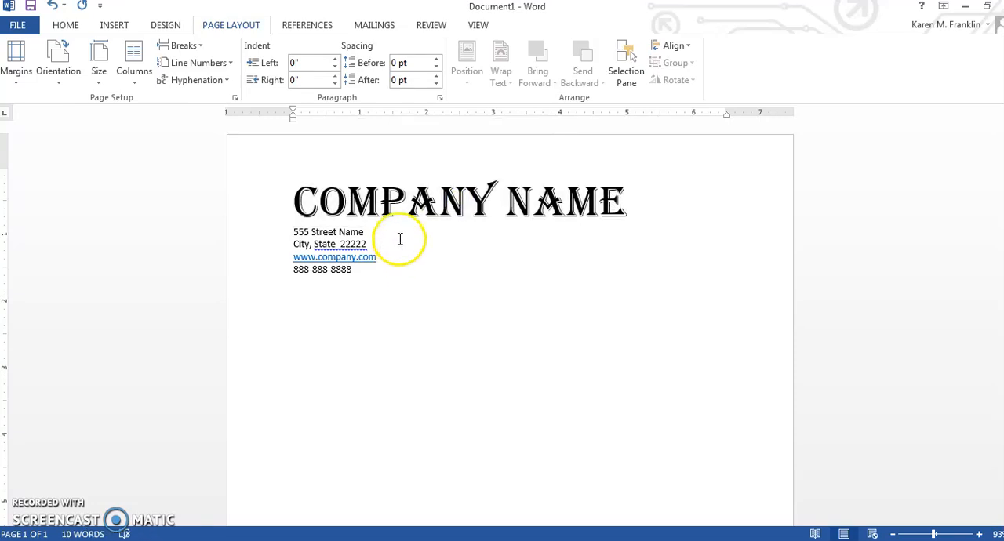
# Step: Join the street, city and state, web address and phone lines into one line below the company name, separated by spaces
pyautogui.moveTo(291, 231); pyautogui.dragTo(368, 276)
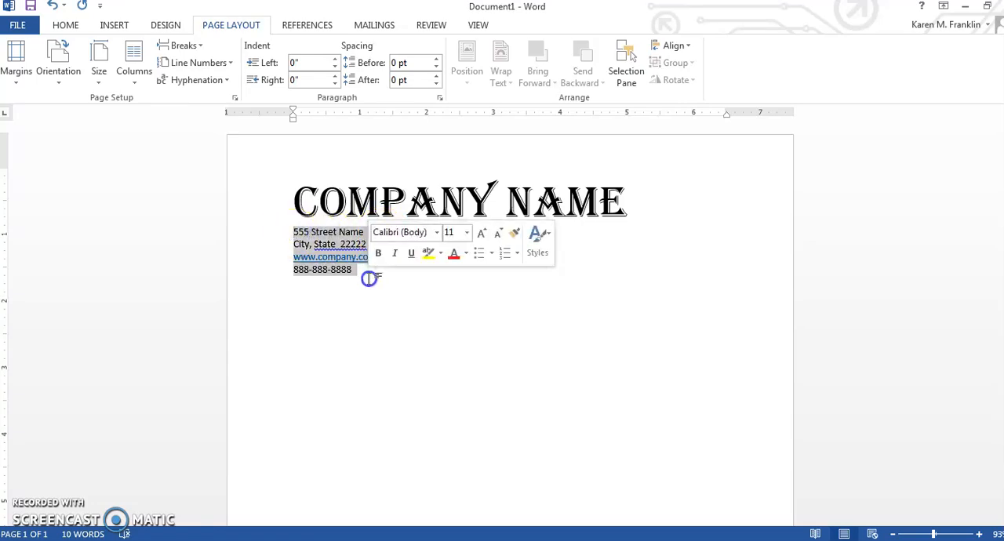
pyautogui.click(368, 279)
pyautogui.click(392, 228)
pyautogui.press('Delete')
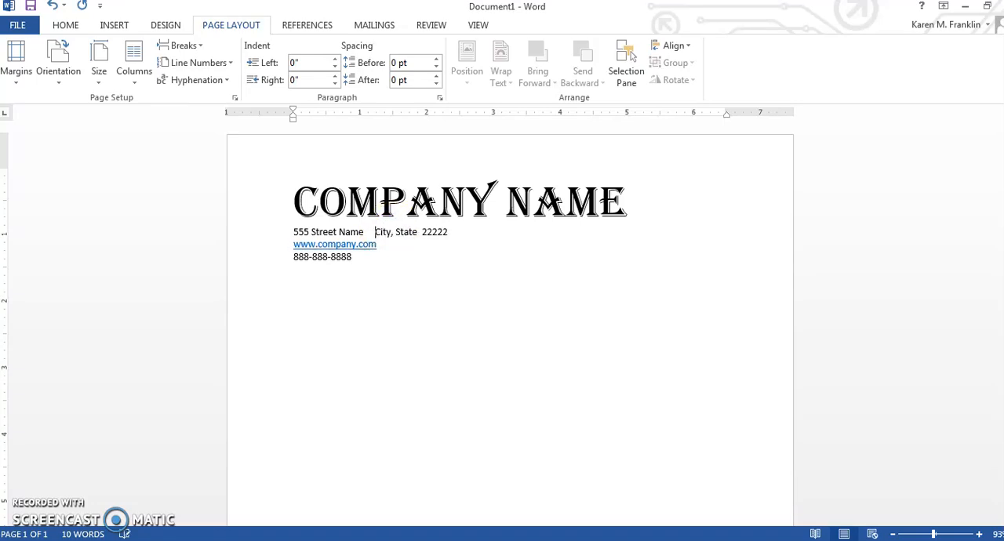
pyautogui.press('Delete')
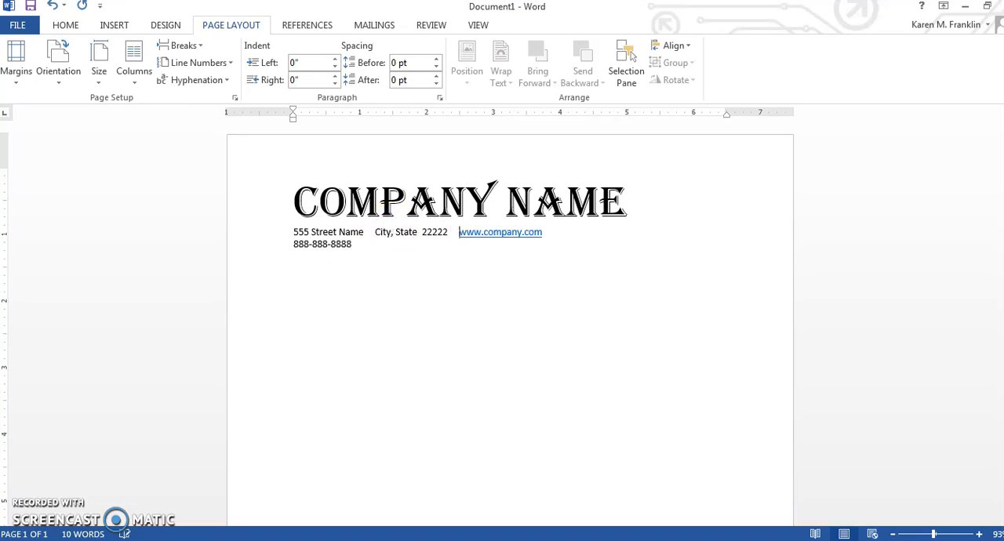
pyautogui.press('Delete')
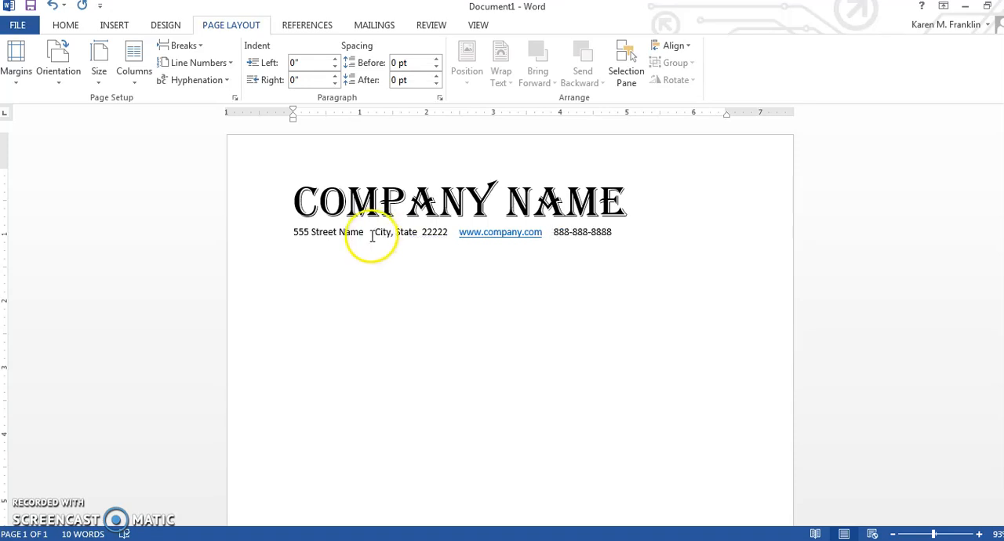
# Step: With the insertion point between the street name and the city, bring up the full symbol selection in the Wingdings font
pyautogui.click(367, 231)
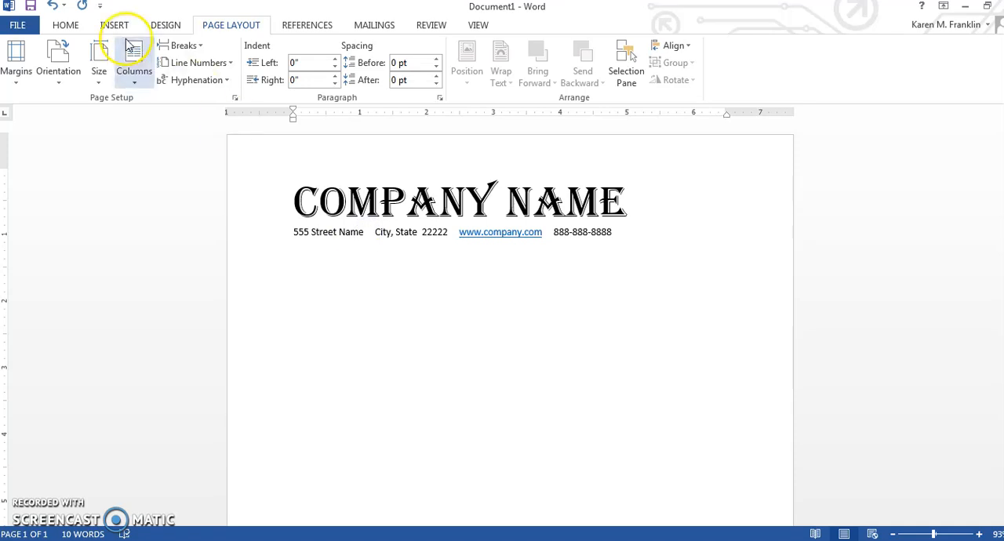
pyautogui.click(69, 26)
pyautogui.click(111, 25)
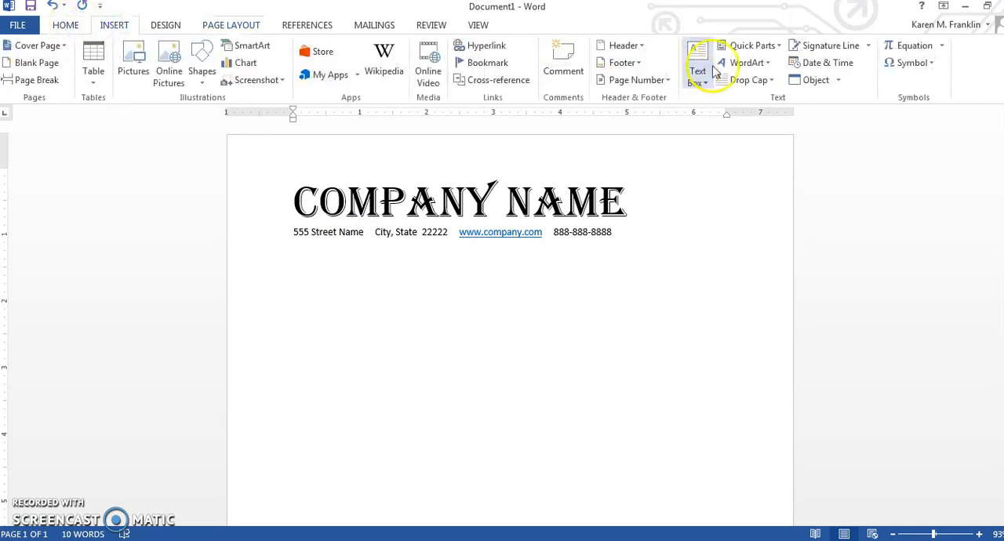
pyautogui.click(924, 62)
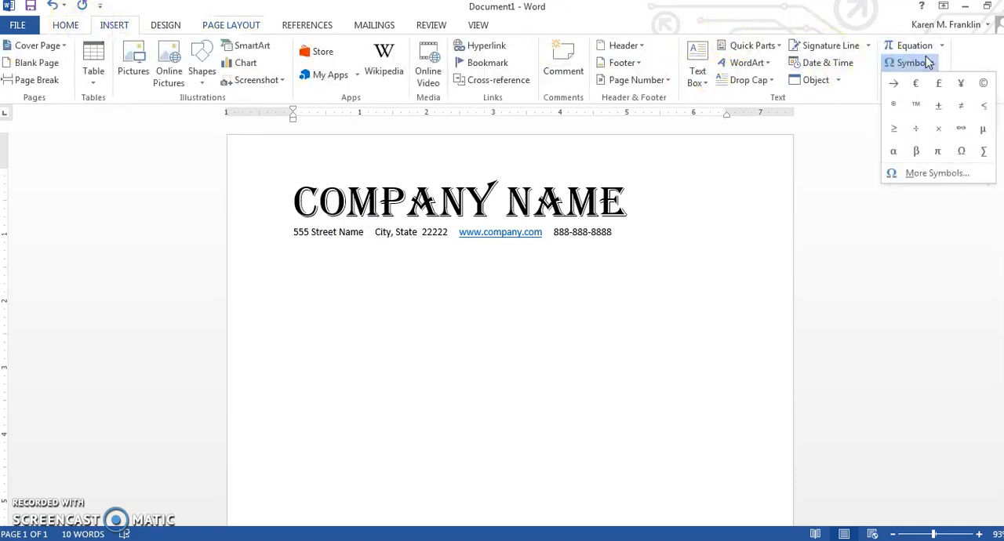
pyautogui.click(933, 173)
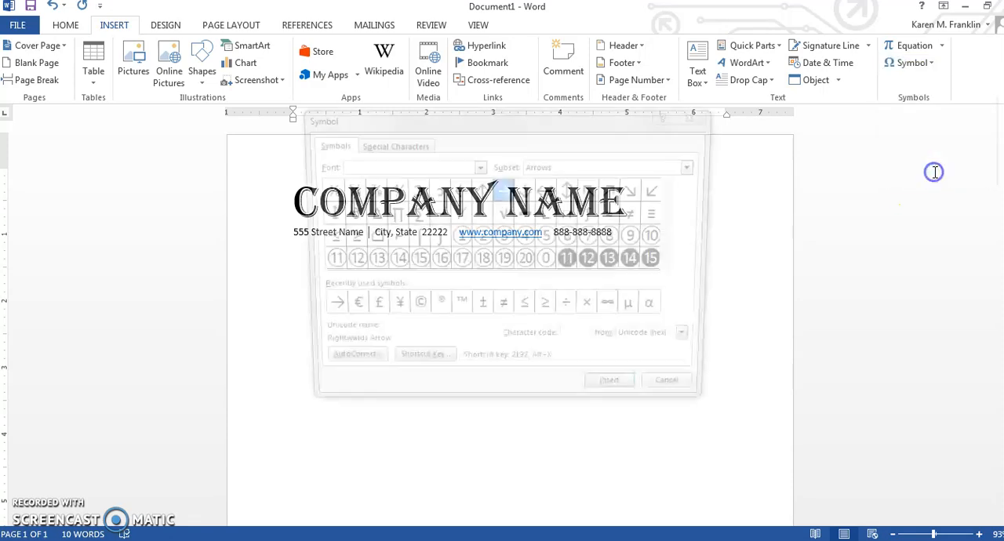
pyautogui.click(477, 165)
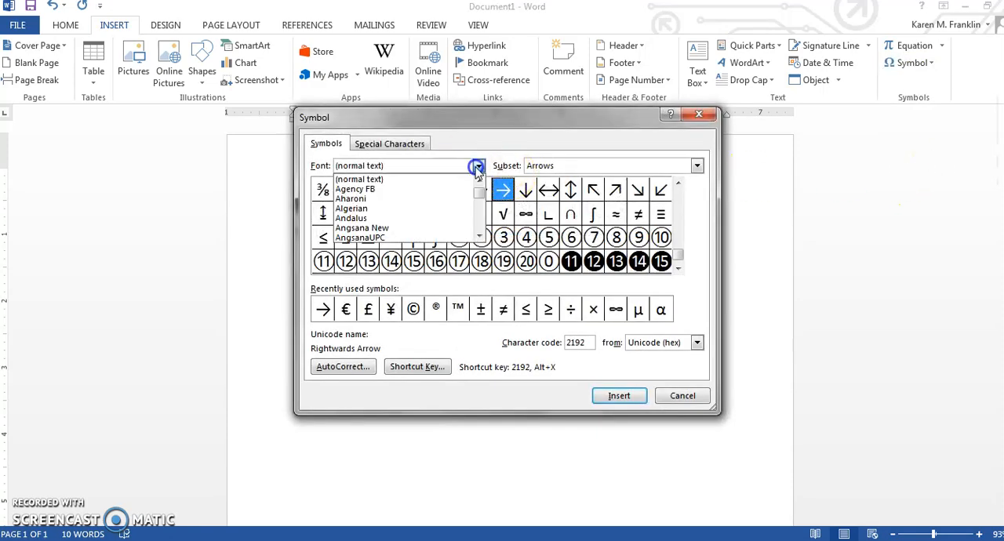
pyautogui.moveTo(479, 191); pyautogui.dragTo(479, 228)
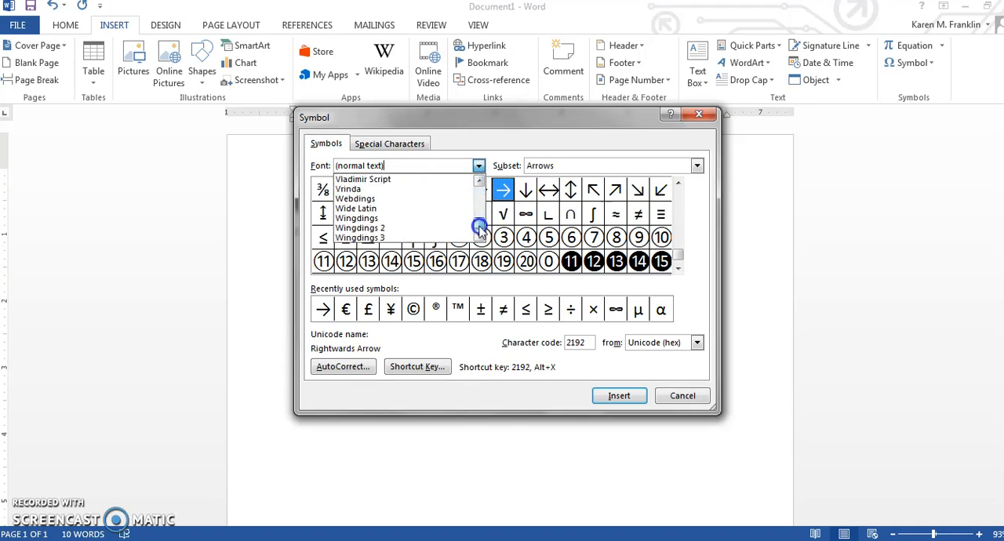
pyautogui.click(430, 219)
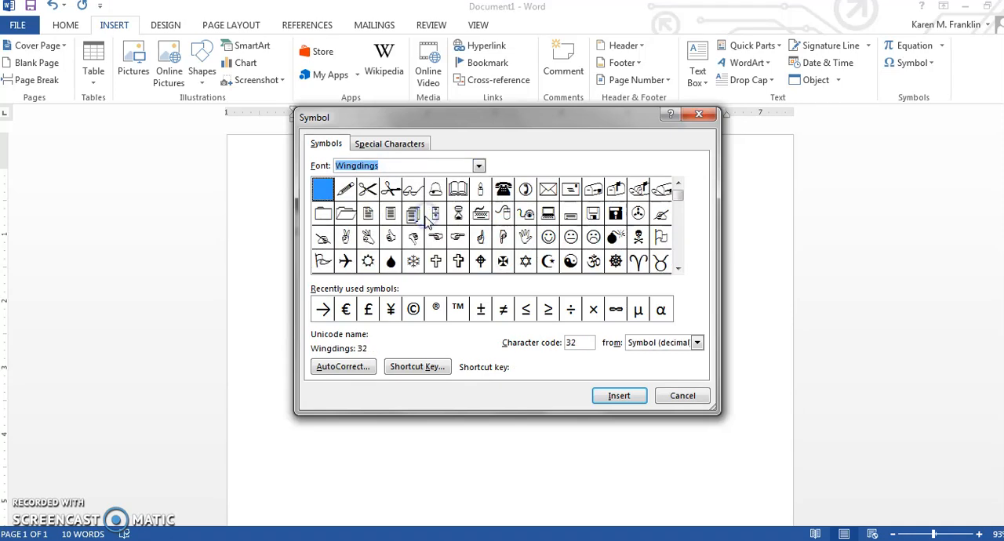
# Step: Insert the boxed four-petal ornament, Wingdings character 204, between the street name and the city
pyautogui.click(680, 248)
pyautogui.click(680, 247)
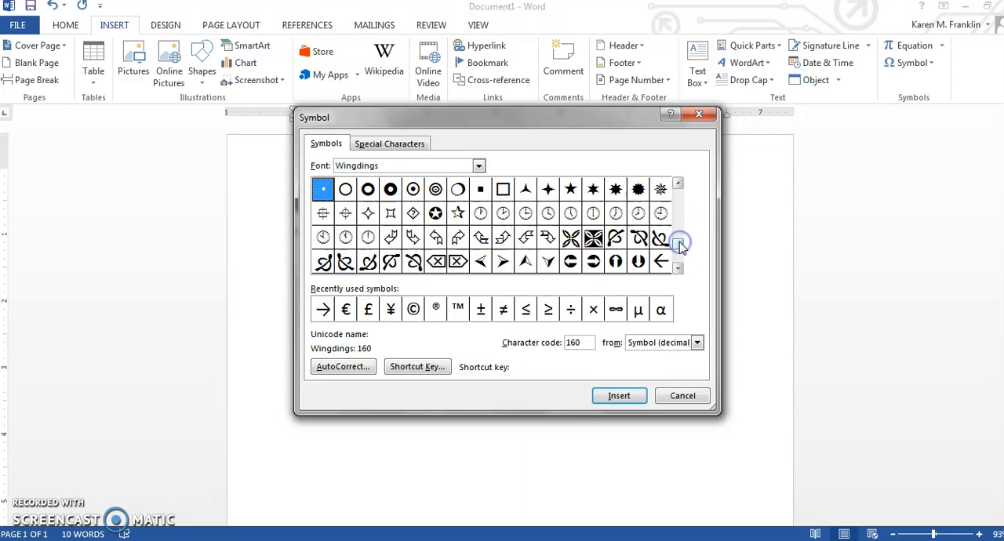
pyautogui.click(681, 251)
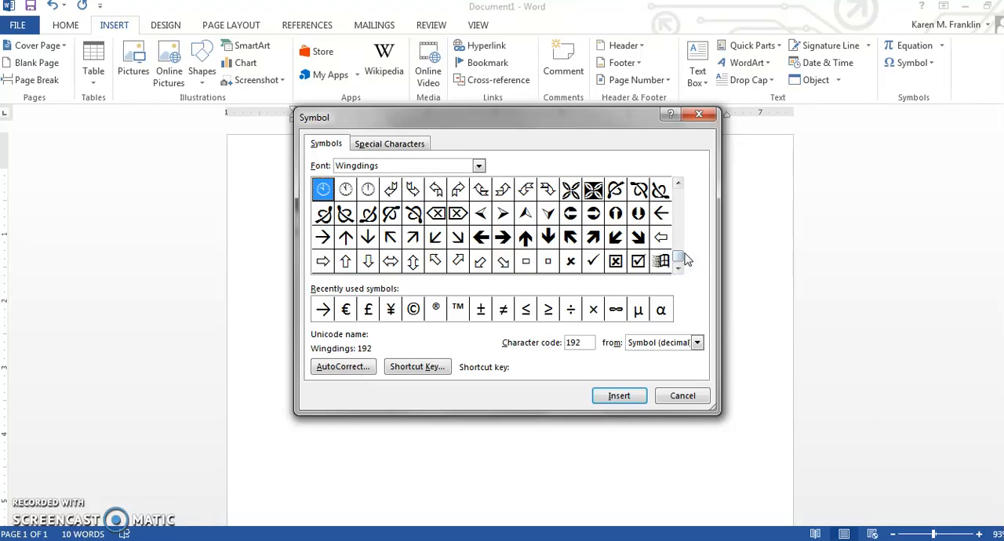
pyautogui.scroll(2, 595, 240)
pyautogui.click(574, 238)
pyautogui.click(595, 241)
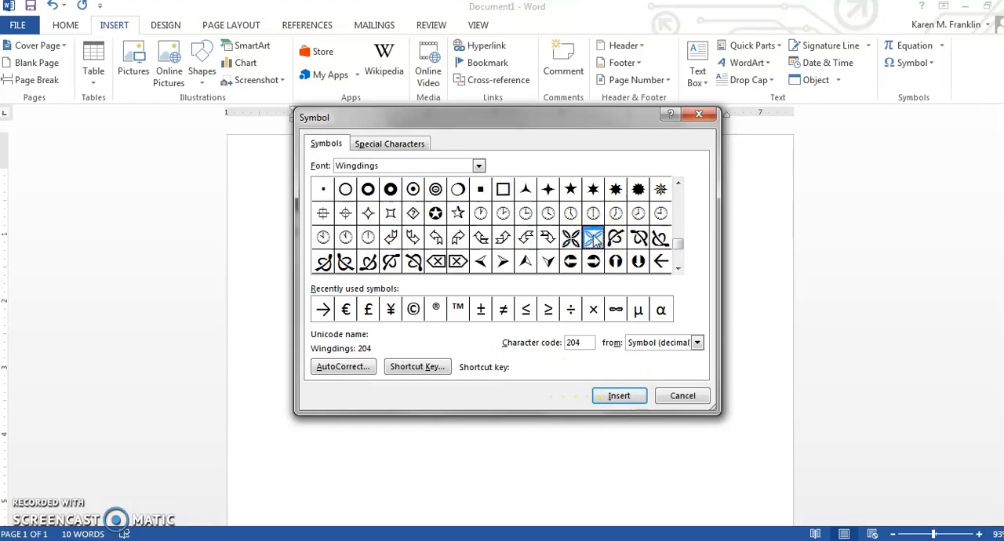
pyautogui.doubleClick(594, 239)
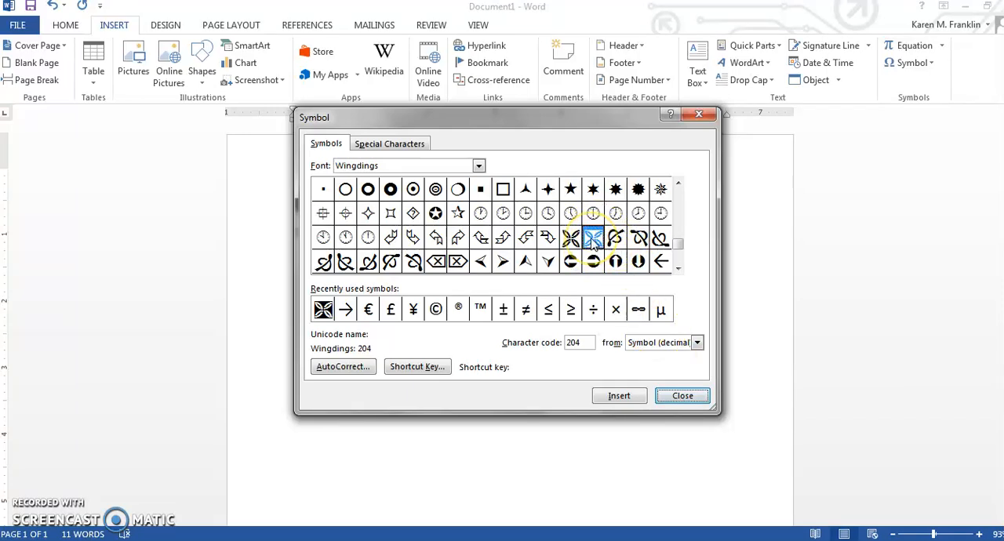
# Step: Distribute the ornaments along the contact line, leaving one between each pair of street, city, web address and phone entries
pyautogui.click(618, 397)
pyautogui.click(682, 396)
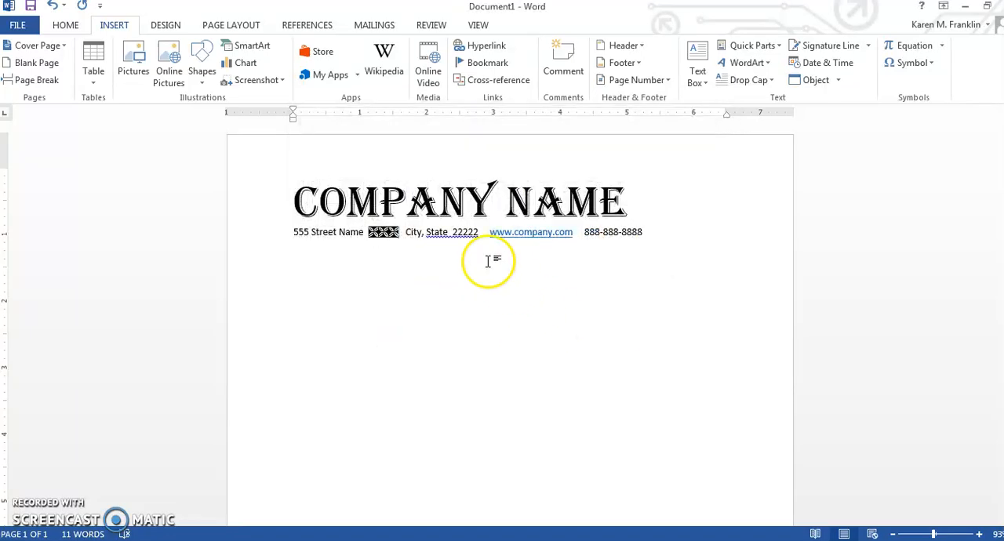
pyautogui.doubleClick(375, 231)
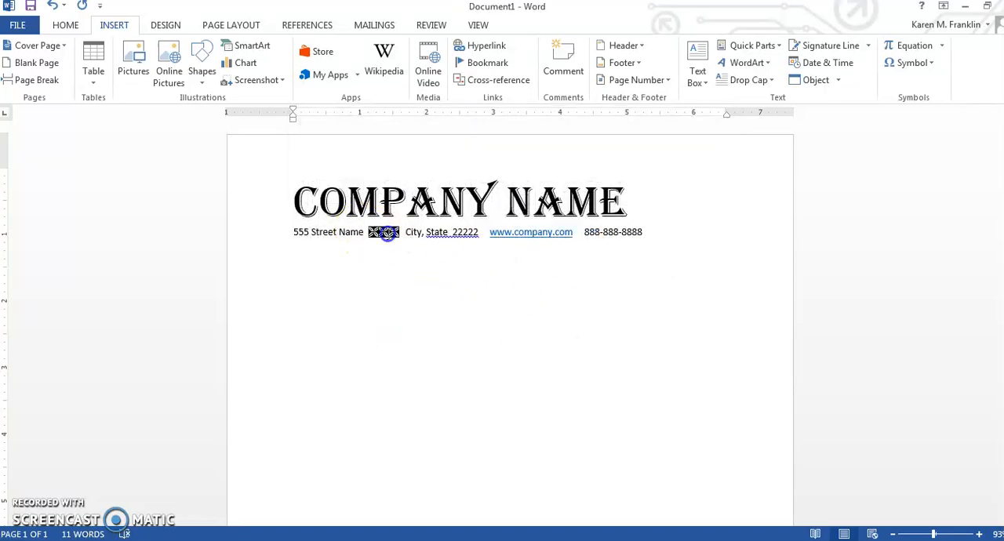
pyautogui.press('BackSpace')
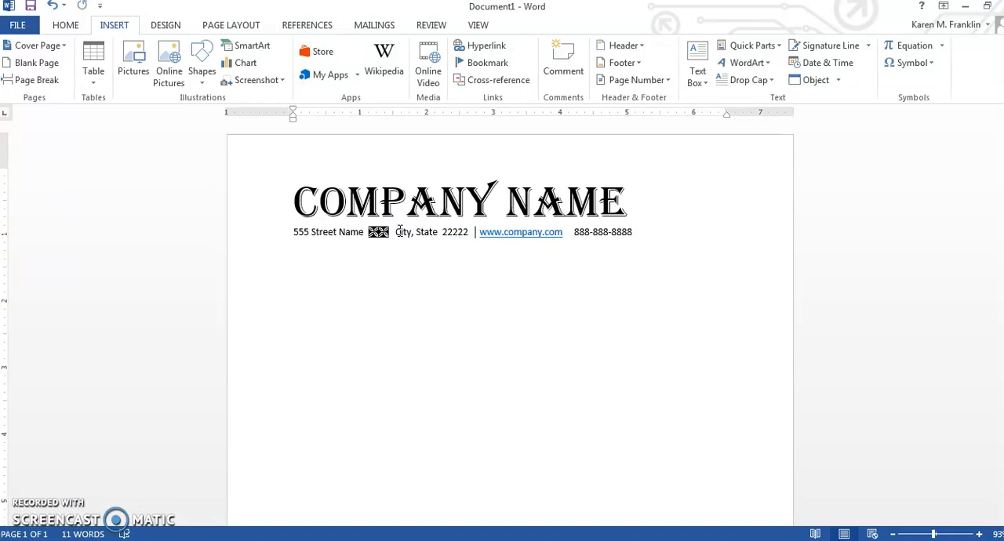
pyautogui.hotkey('ctrl', 'v')
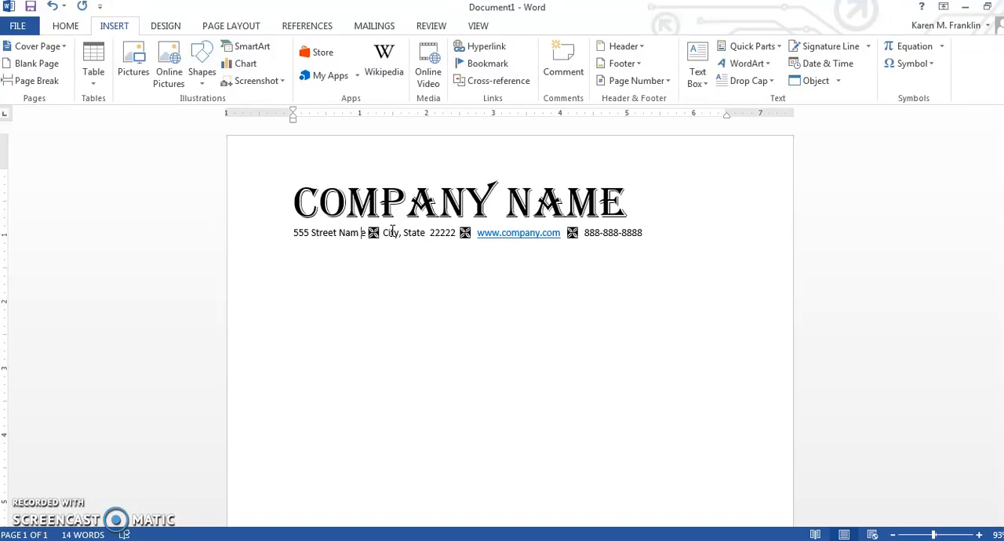
pyautogui.click(412, 238)
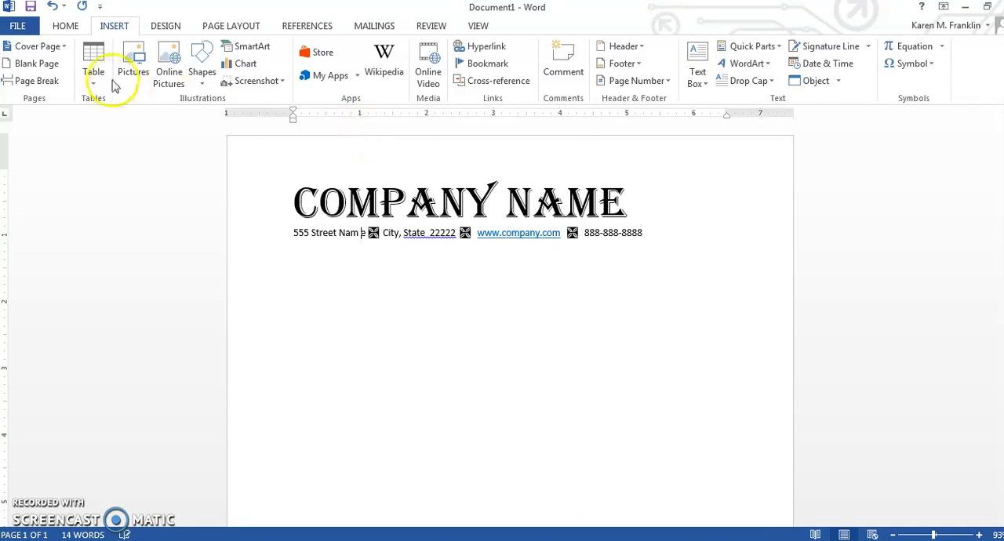
pyautogui.click(119, 31)
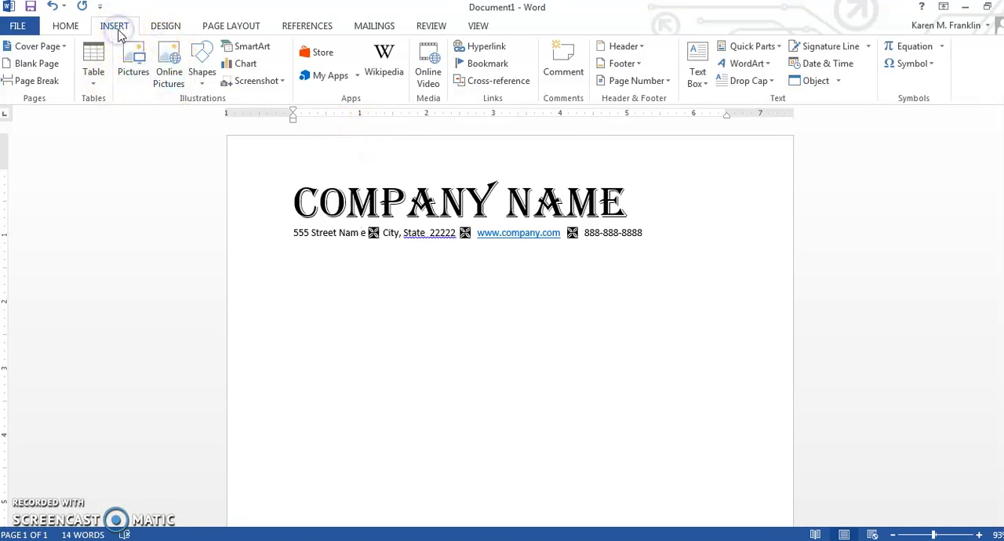
pyautogui.click(204, 69)
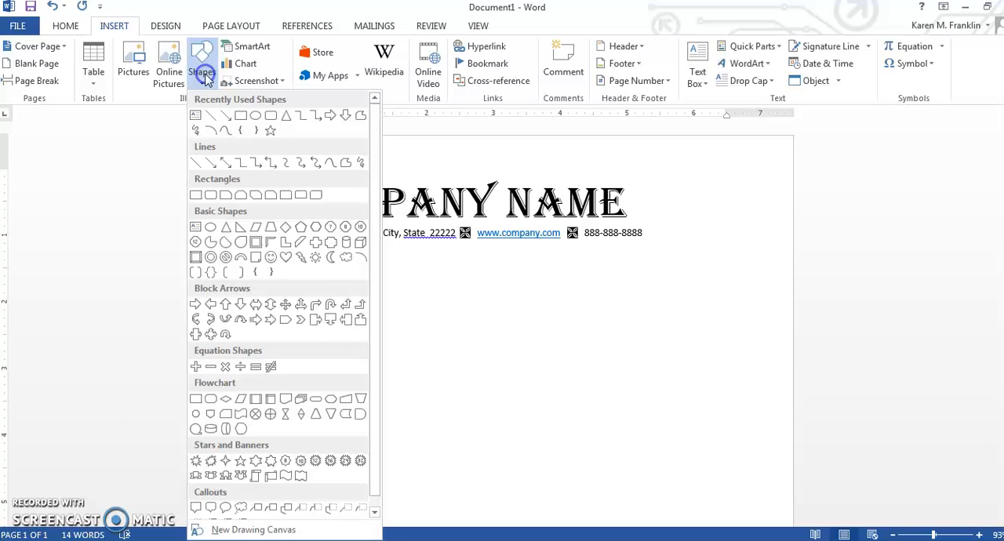
pyautogui.click(210, 115)
pyautogui.moveTo(297, 219); pyautogui.dragTo(552, 209)
pyautogui.moveTo(668, 225)
pyautogui.mouseDown()
pyautogui.moveTo(745, 225)
pyautogui.moveTo(746, 203)
pyautogui.moveTo(733, 285)
pyautogui.moveTo(698, 257)
pyautogui.moveTo(712, 180)
pyautogui.moveTo(740, 226)
pyautogui.moveTo(554, 218)
pyautogui.moveTo(757, 246)
pyautogui.mouseUp()
# Step: Draw a straight horizontal line about 6.76" long between the company name and the contact line
pyautogui.click(116, 24)
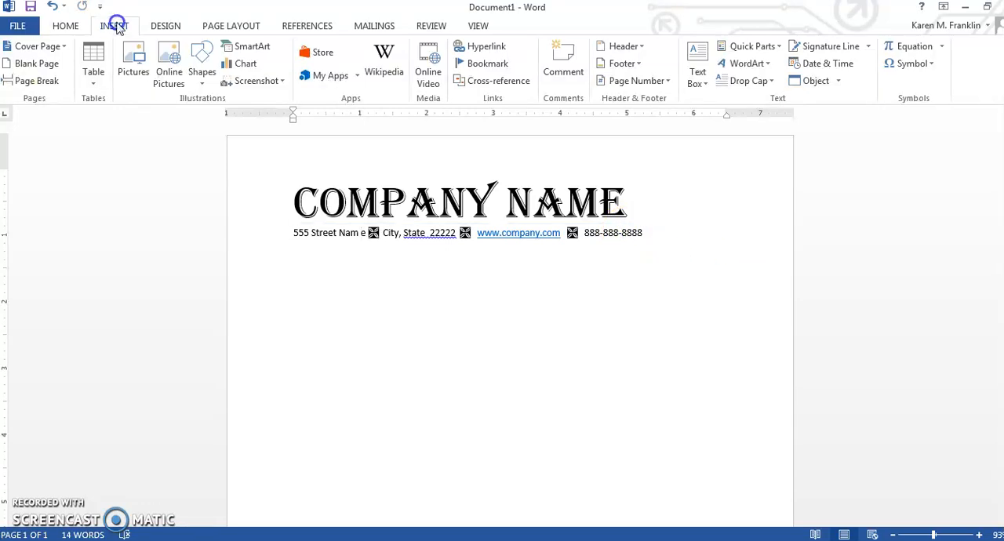
pyautogui.click(202, 67)
pyautogui.click(206, 116)
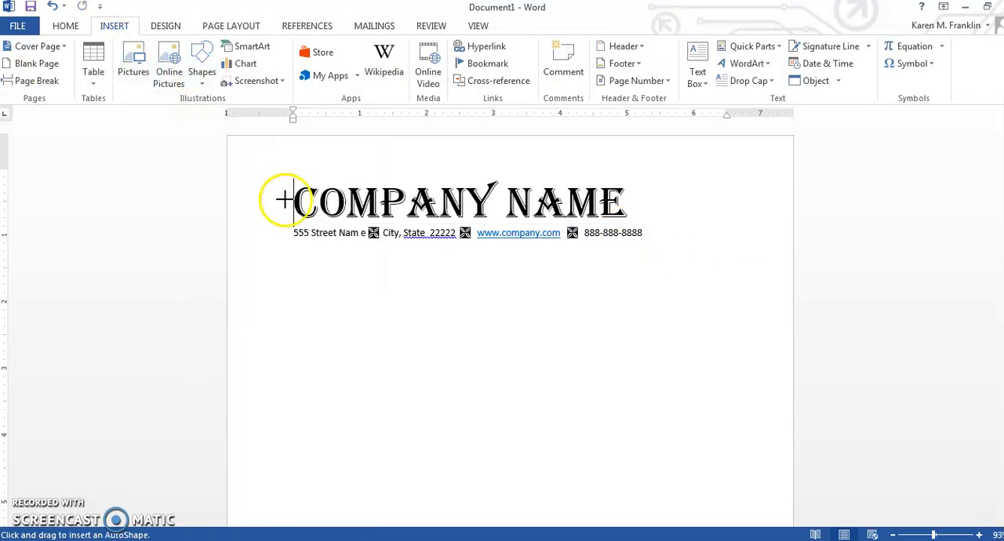
pyautogui.moveTo(294, 223); pyautogui.dragTo(735, 219)
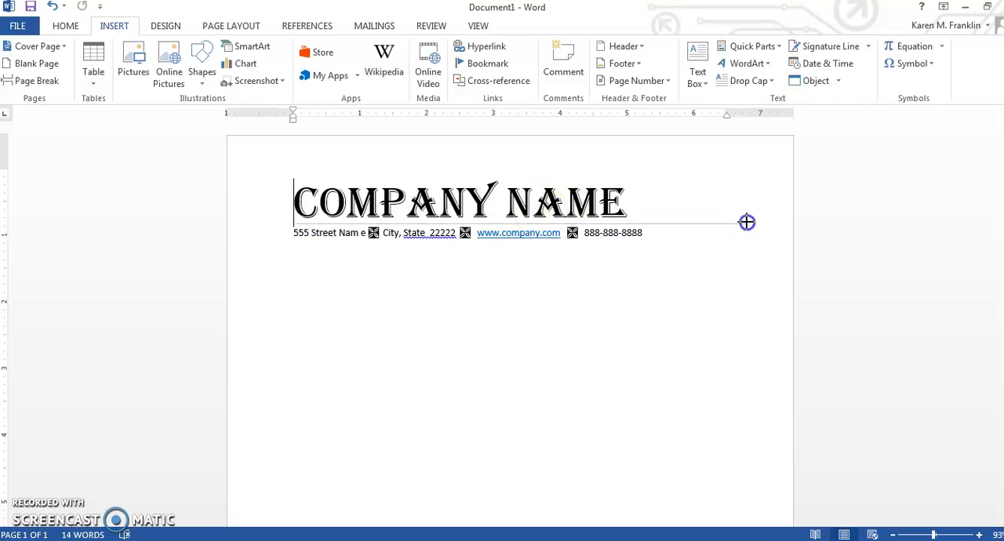
pyautogui.moveTo(746, 223); pyautogui.dragTo(746, 223)
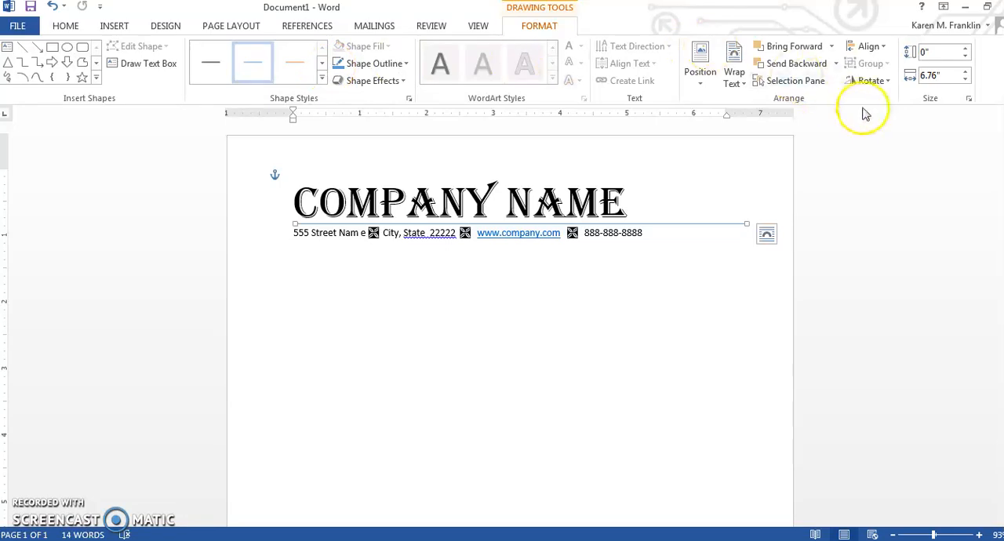
# Step: Set the outline weight of the line under the company name to 4½ pt
pyautogui.click(371, 69)
pyautogui.click(371, 69)
pyautogui.click(371, 69)
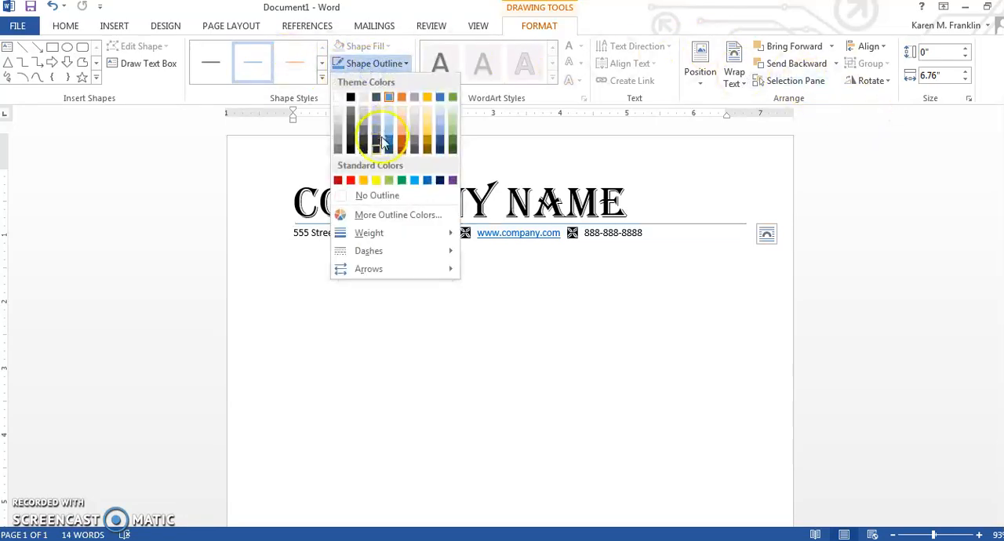
pyautogui.moveTo(388, 237)
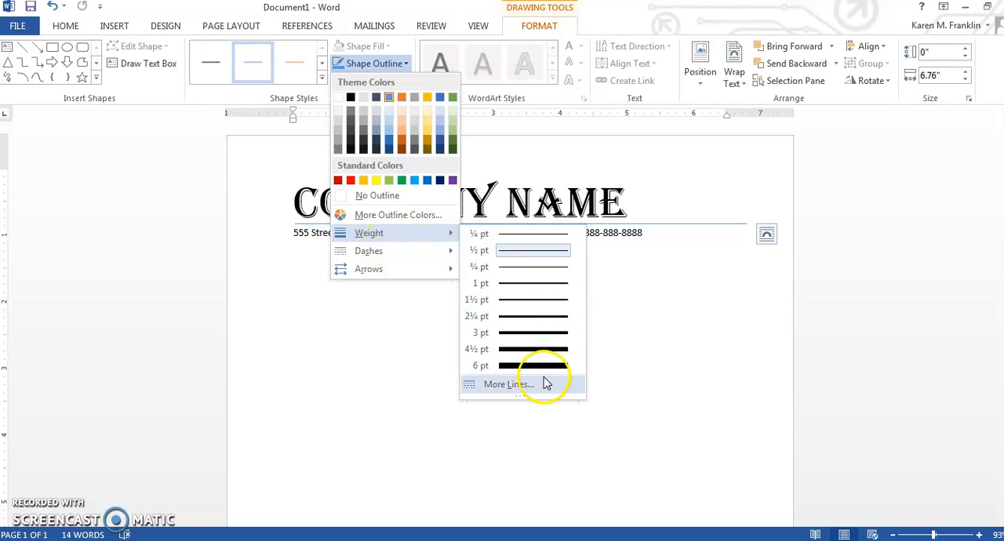
pyautogui.click(541, 350)
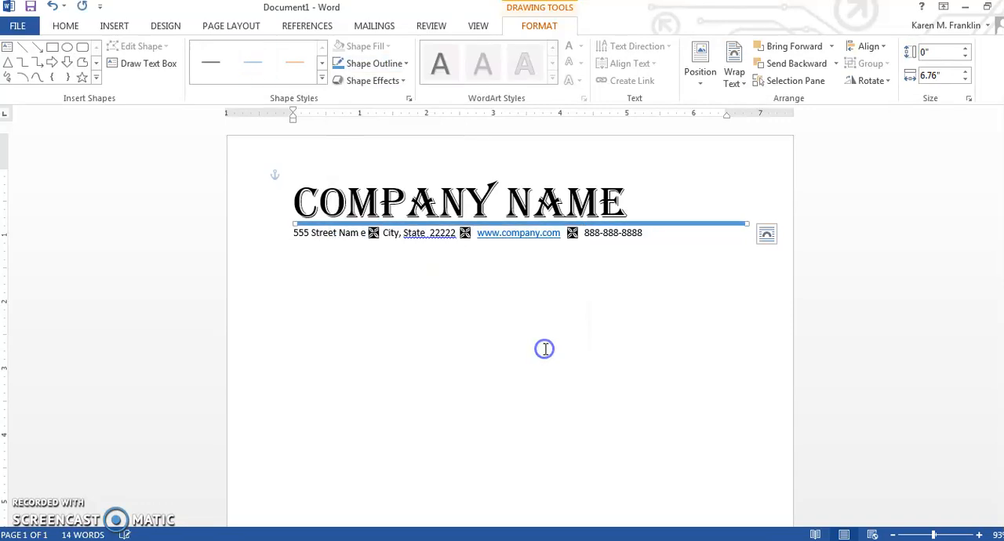
pyautogui.click(388, 83)
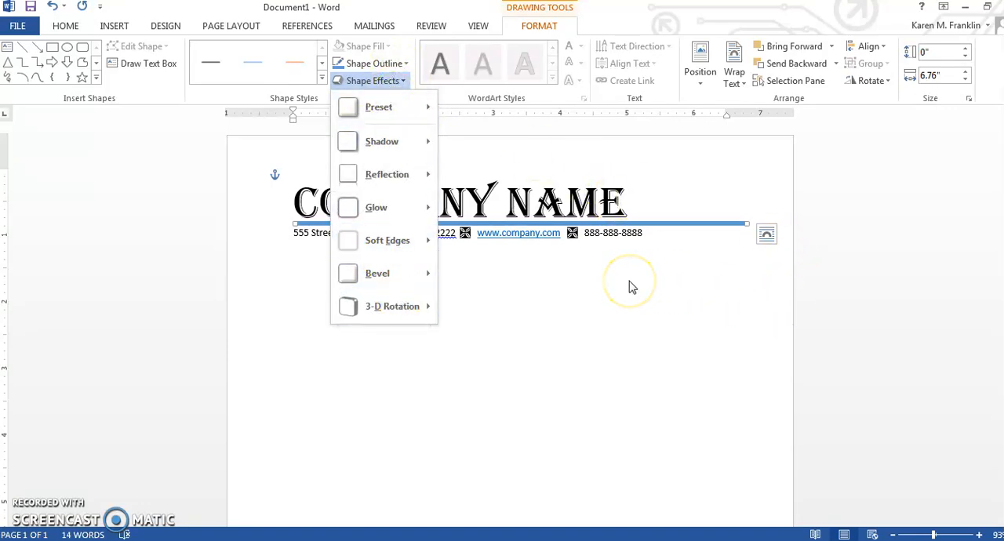
pyautogui.click(630, 282)
pyautogui.tripleClick(629, 280)
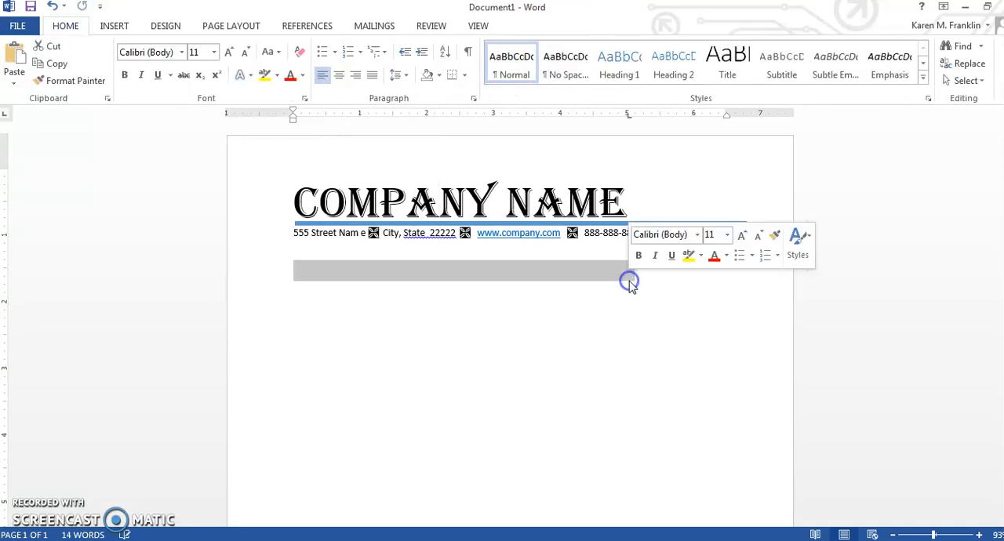
# Step: Delete the stray space inside the word "Name" in the street entry of the contact line
pyautogui.click(690, 193)
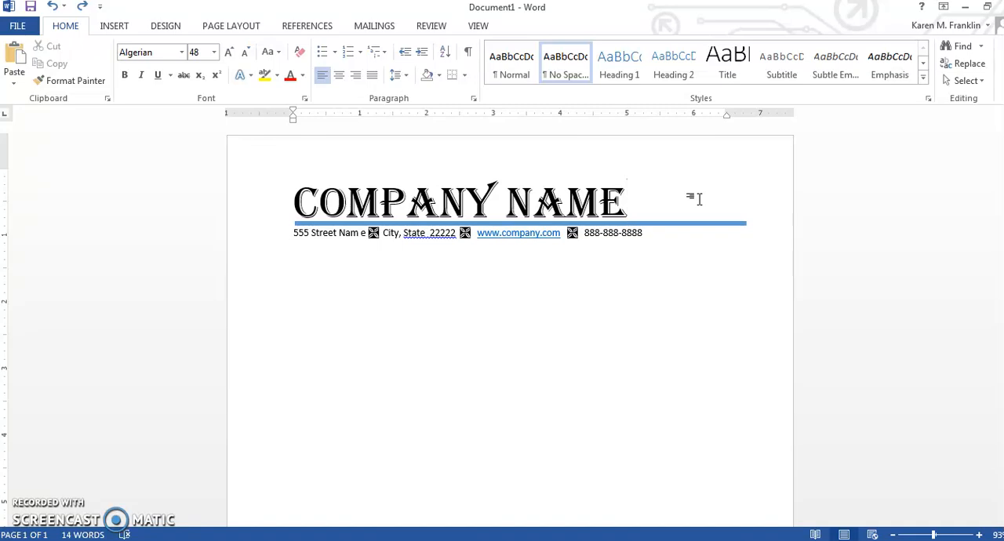
pyautogui.click(357, 233)
pyautogui.press('Delete')
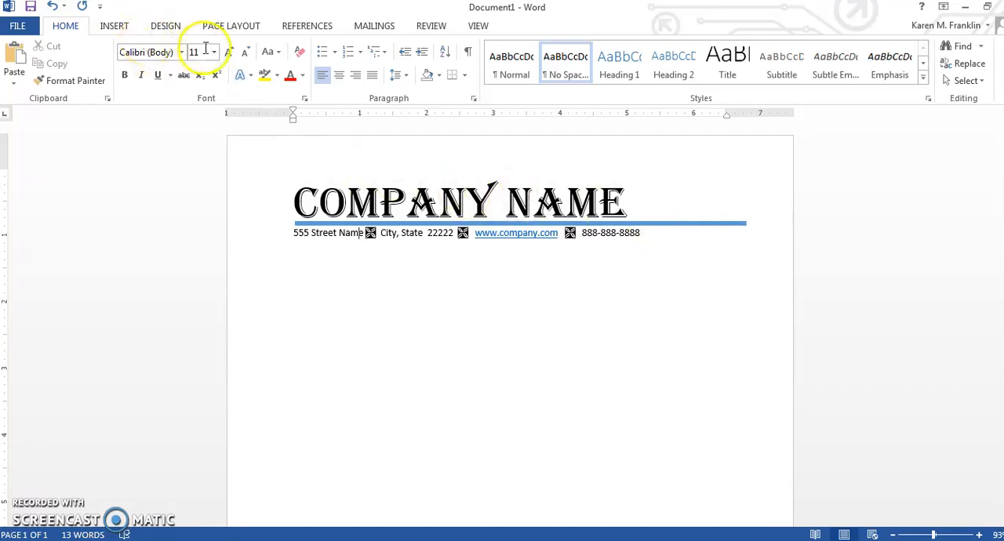
# Step: Draw a rectangle about 1.9" high and 8.47" wide over the letterhead, spanning the full page width from the page's top edge
pyautogui.click(117, 26)
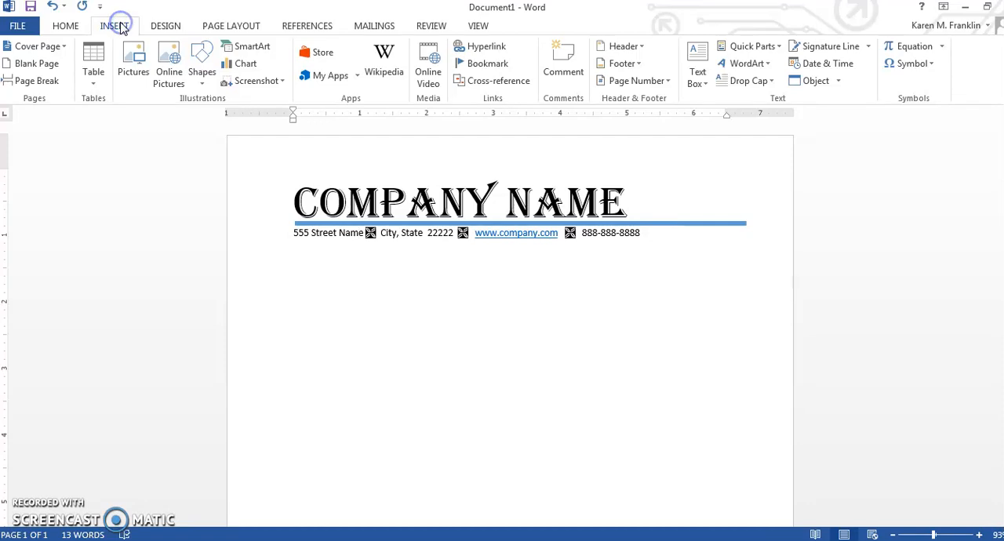
pyautogui.click(201, 64)
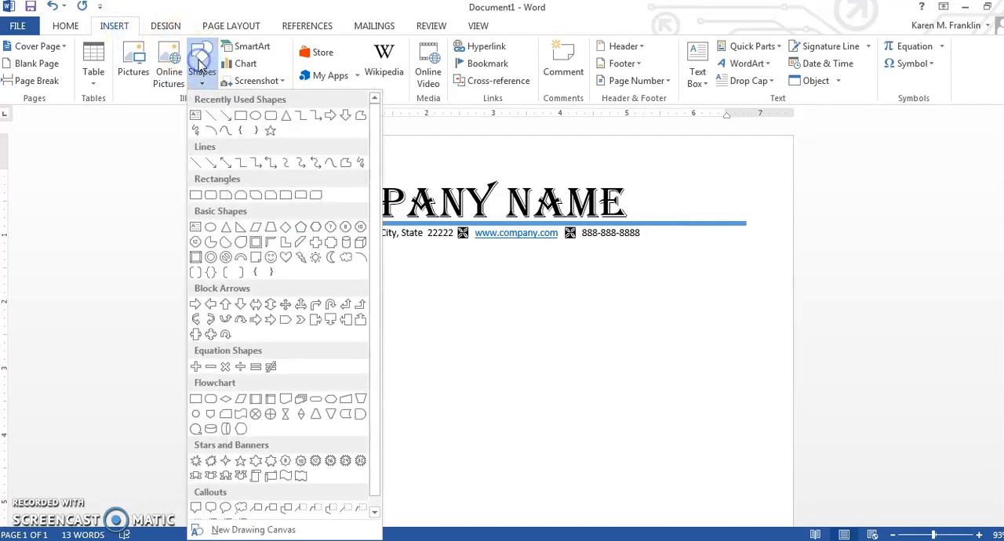
pyautogui.click(241, 119)
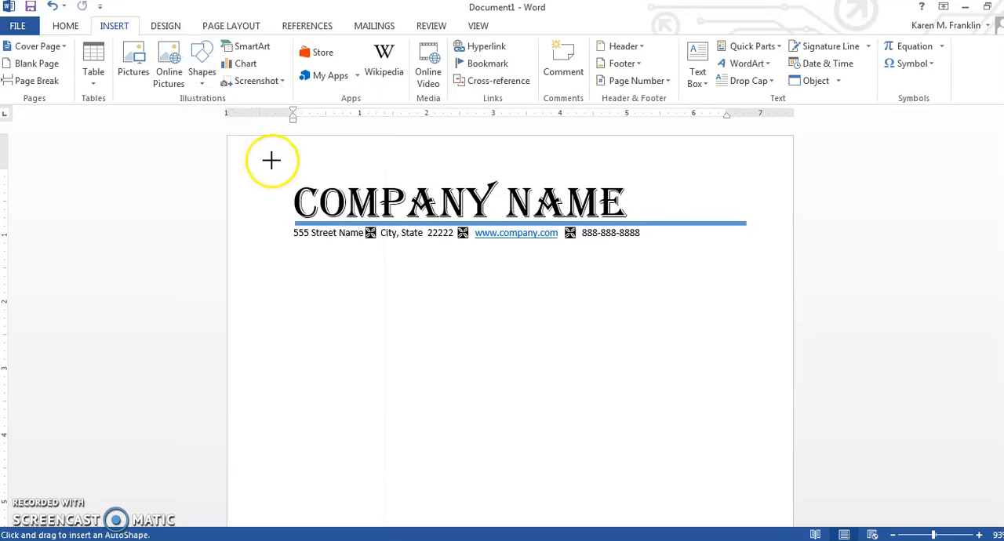
pyautogui.moveTo(228, 137)
pyautogui.mouseDown()
pyautogui.moveTo(541, 228)
pyautogui.moveTo(809, 254)
pyautogui.moveTo(794, 264)
pyautogui.mouseUp()
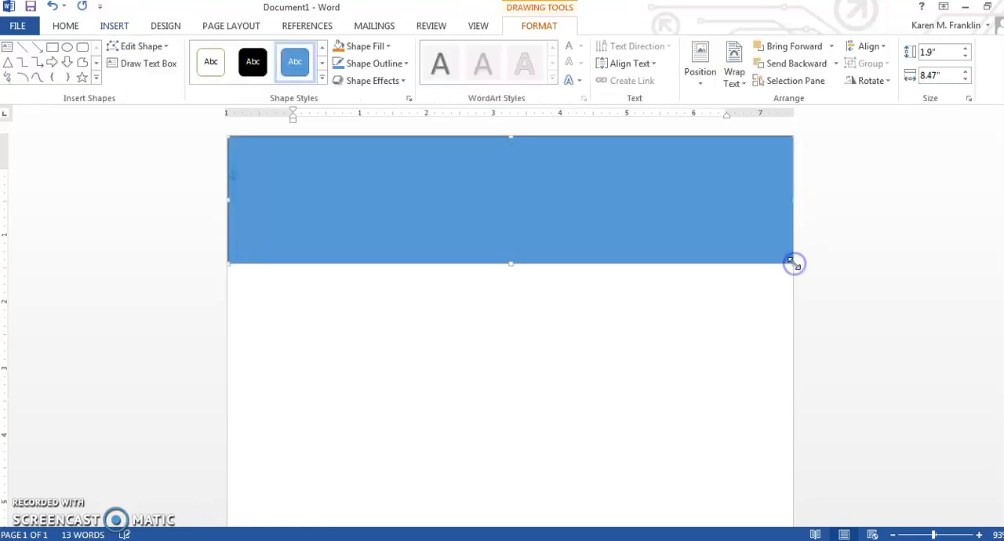
# Step: Send the rectangle to the back and set its text wrapping to Behind Text
pyautogui.rightClick(627, 212)
pyautogui.moveTo(692, 370)
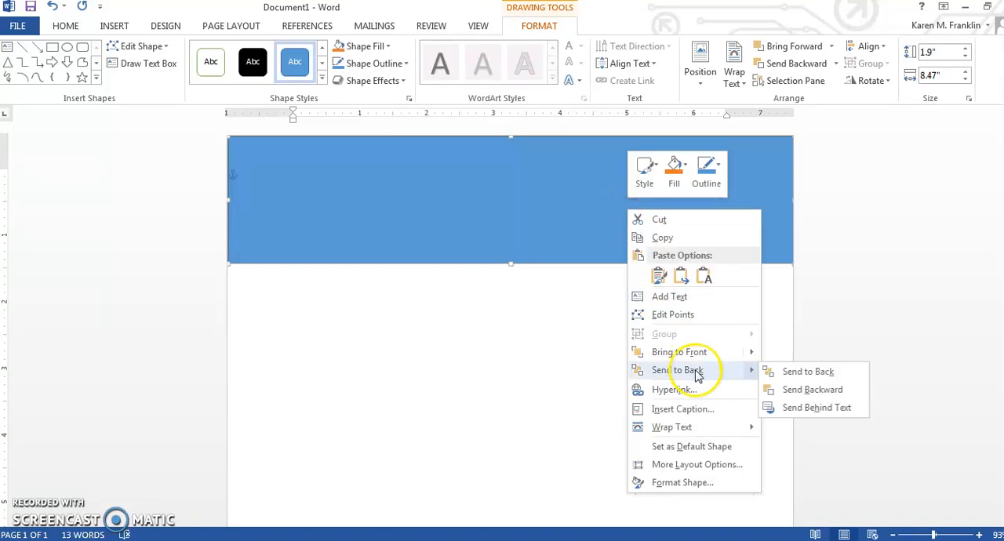
pyautogui.click(794, 370)
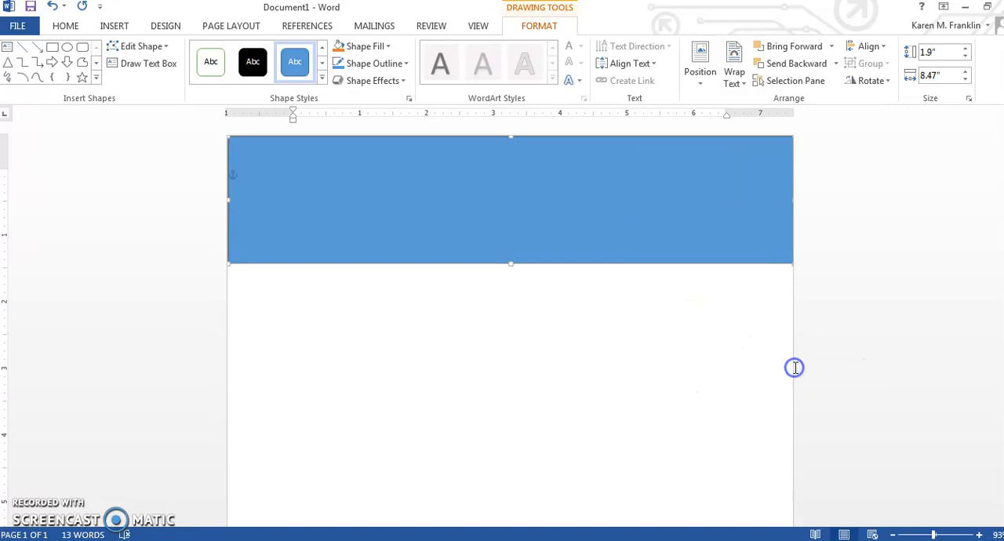
pyautogui.rightClick(666, 232)
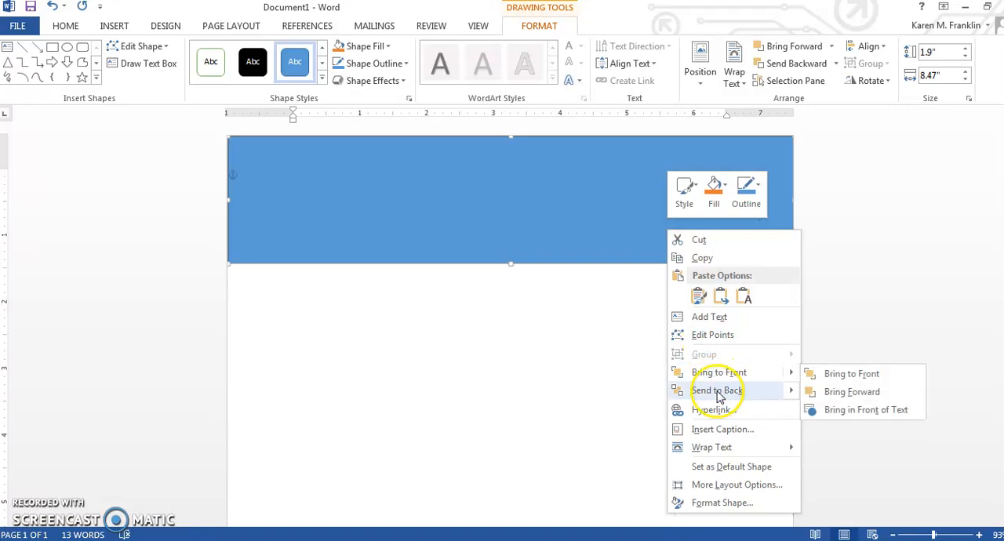
pyautogui.moveTo(762, 394)
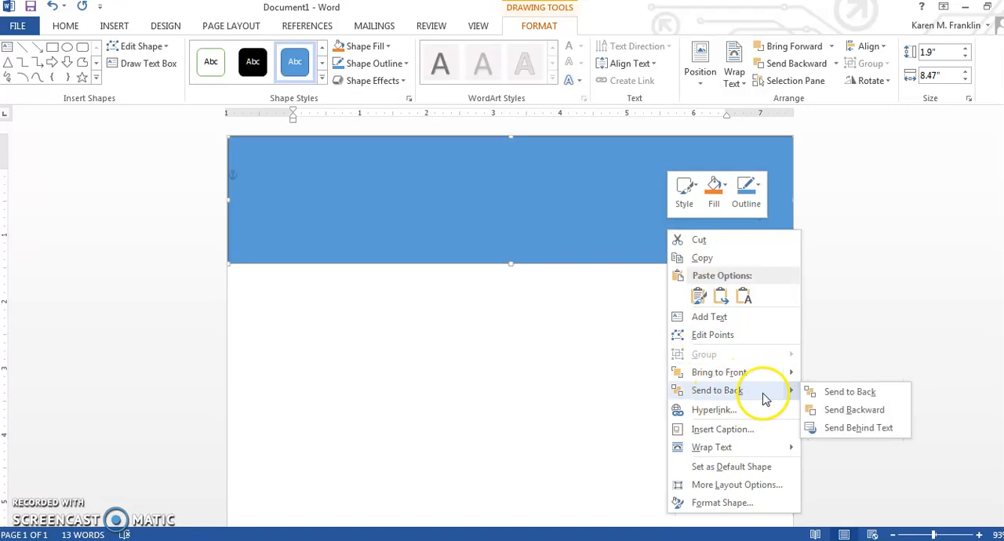
pyautogui.click(850, 395)
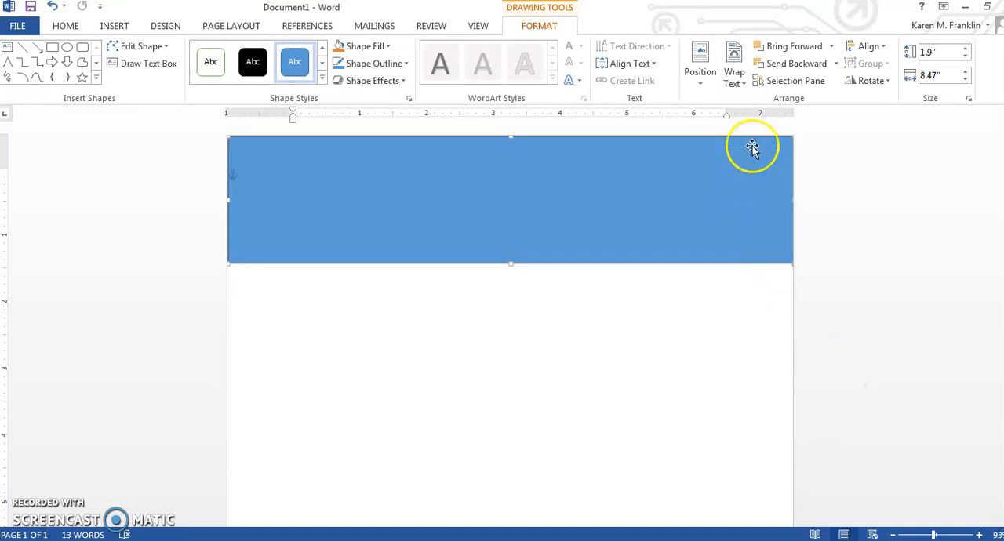
pyautogui.click(740, 81)
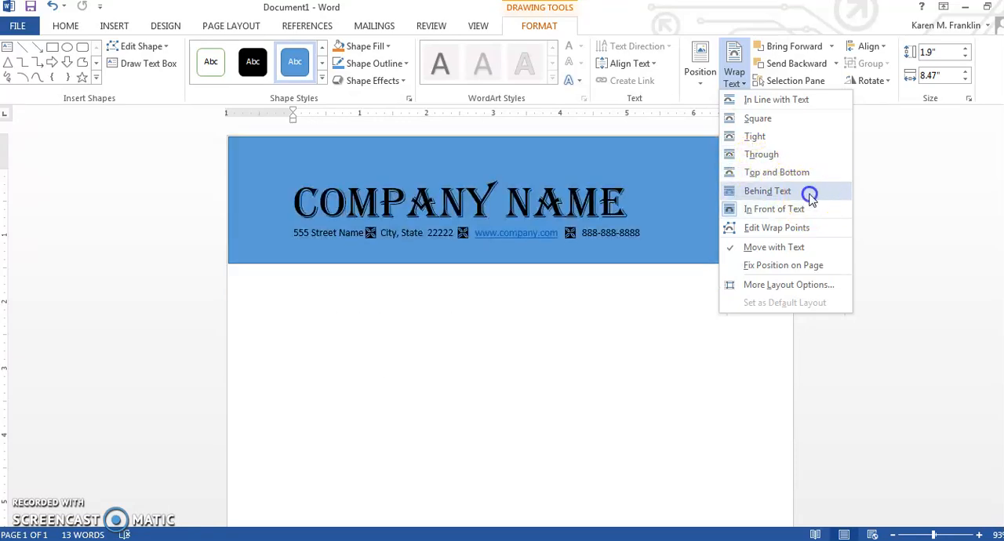
pyautogui.click(811, 194)
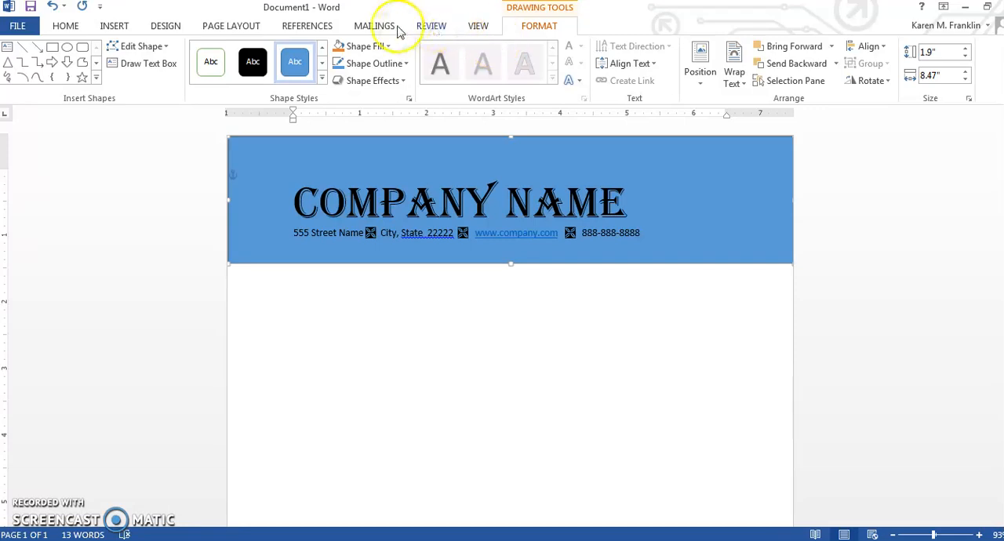
# Step: Fill the rectangle behind the letterhead text with a light orange theme color
pyautogui.click(375, 46)
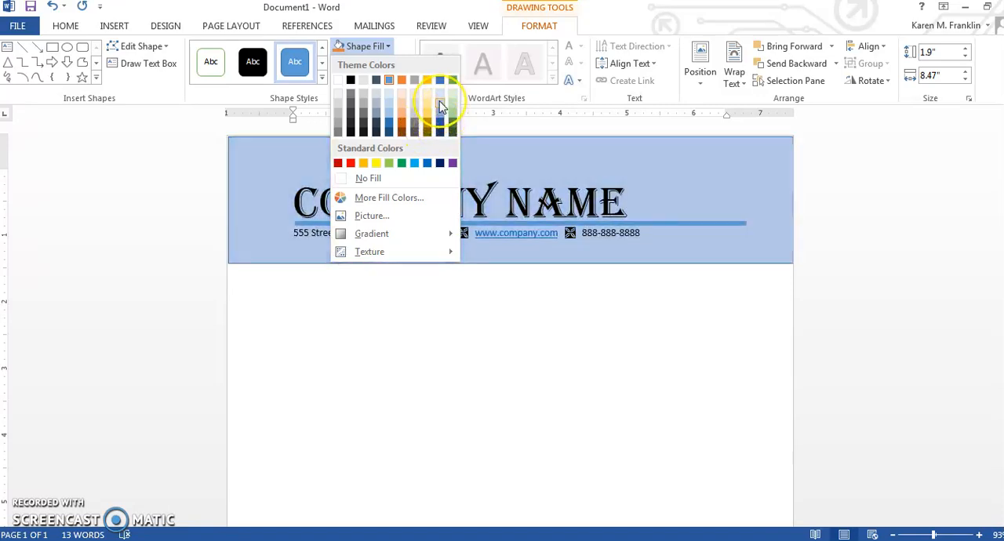
pyautogui.click(400, 123)
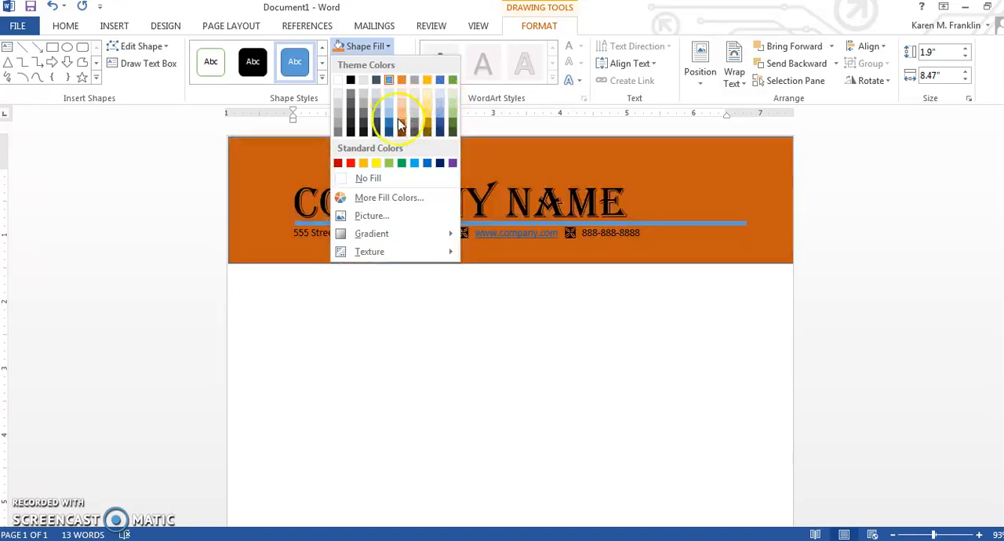
pyautogui.click(402, 104)
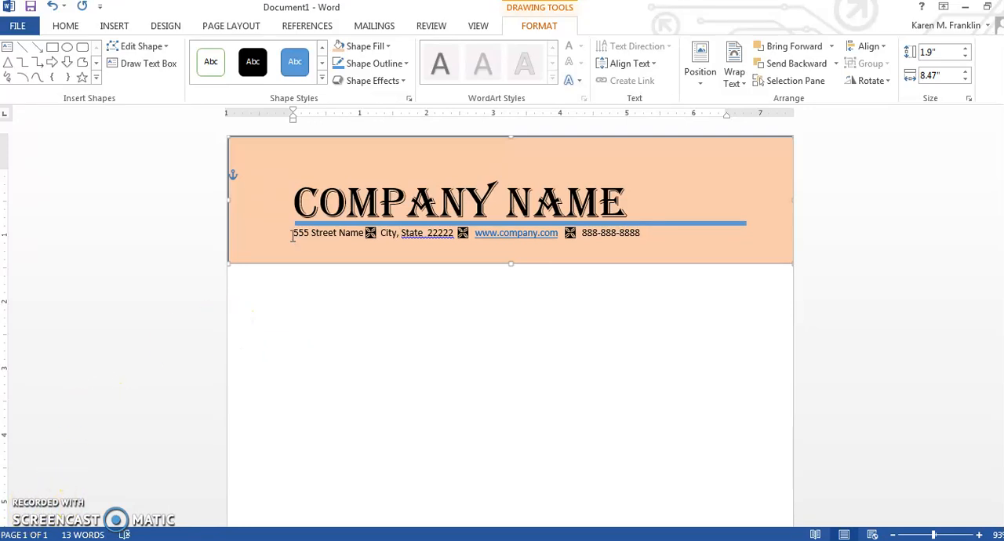
# Step: Draw a text box about 1.51" high and 1.72" wide over the right end of the orange banner
pyautogui.click(347, 232)
pyautogui.click(114, 26)
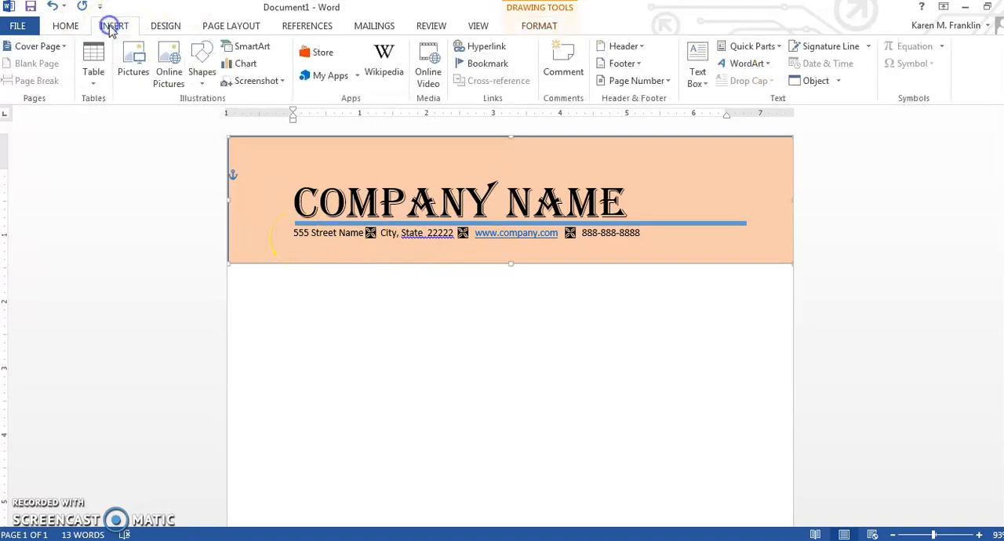
pyautogui.click(698, 62)
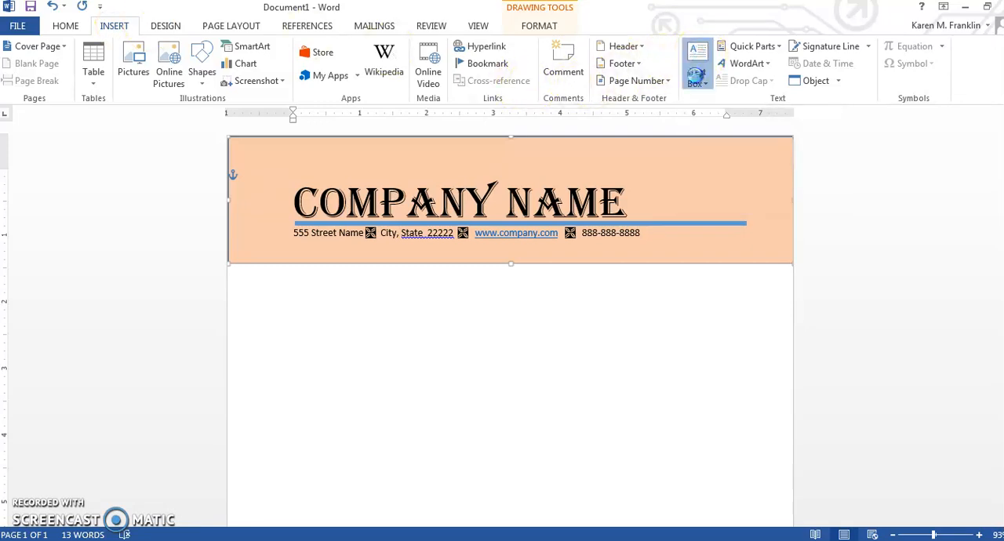
pyautogui.click(726, 401)
pyautogui.moveTo(668, 159); pyautogui.dragTo(782, 259)
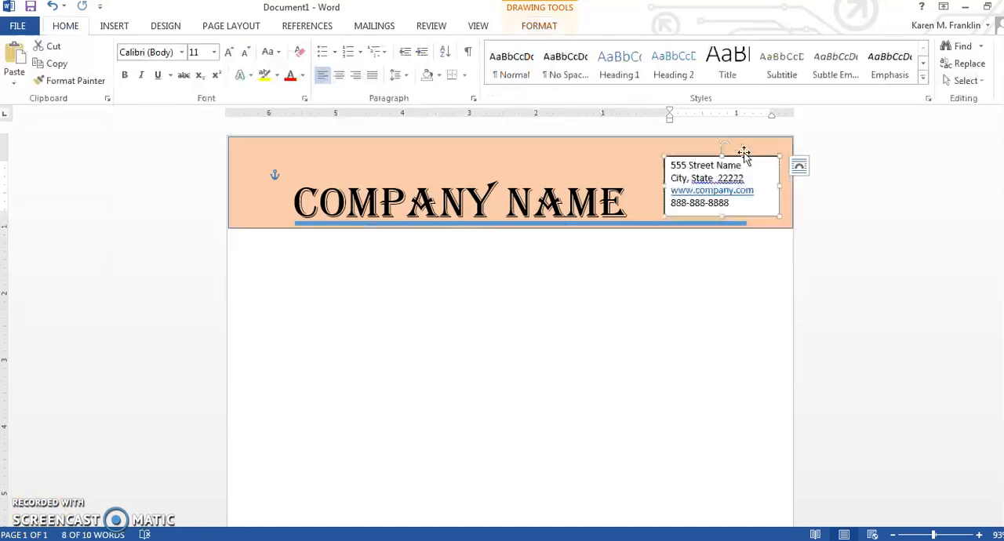
# Step: Fill the contact details text box with a light blue theme color and remove its outline
pyautogui.click(743, 157)
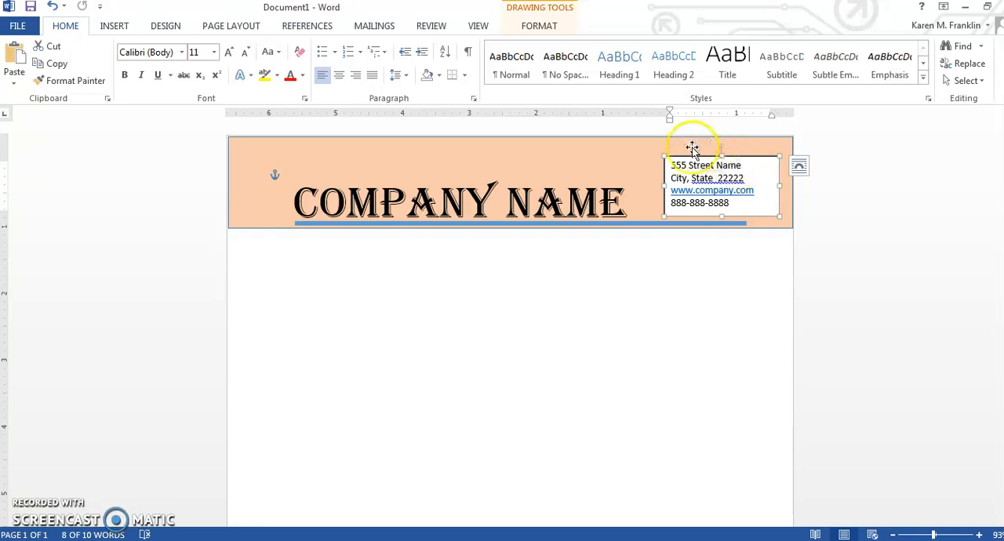
pyautogui.click(541, 26)
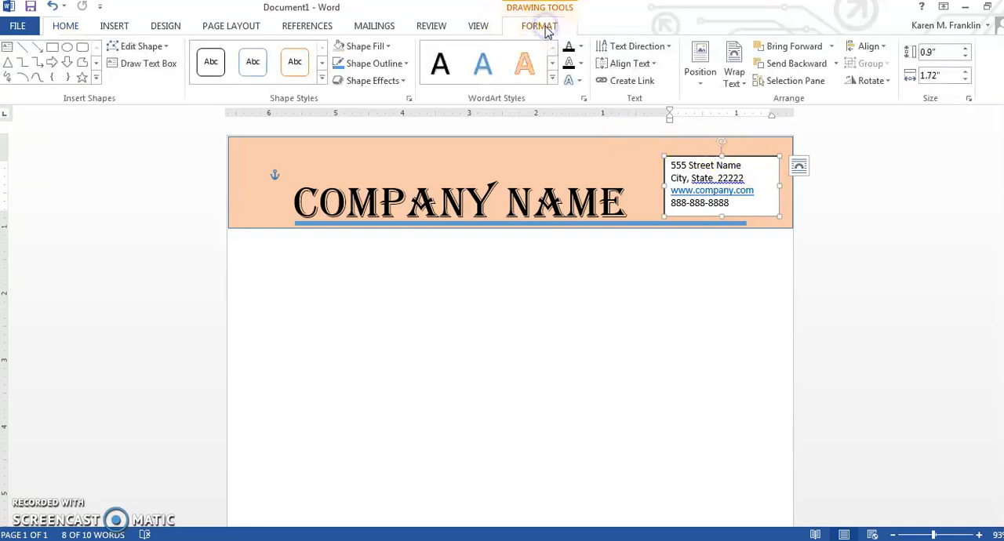
pyautogui.click(378, 46)
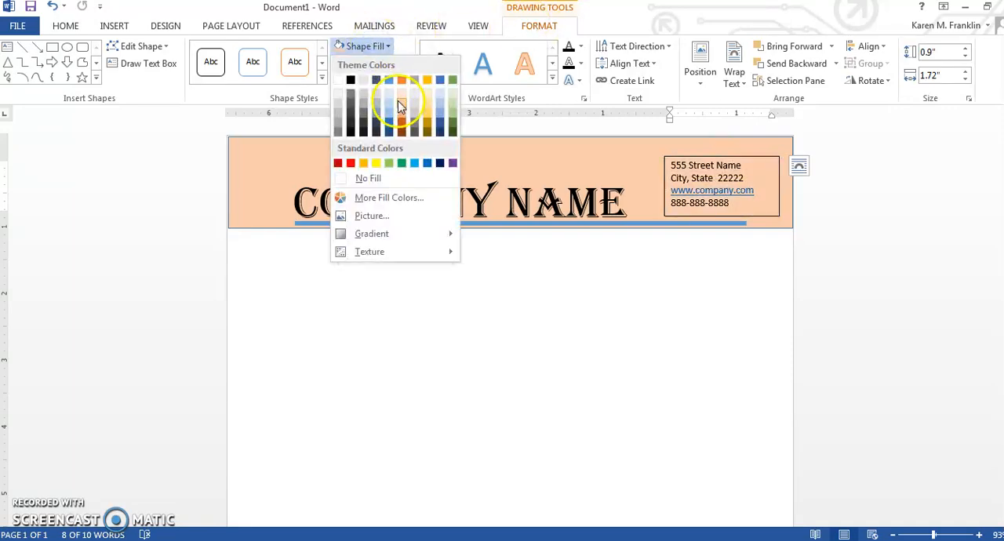
pyautogui.click(440, 97)
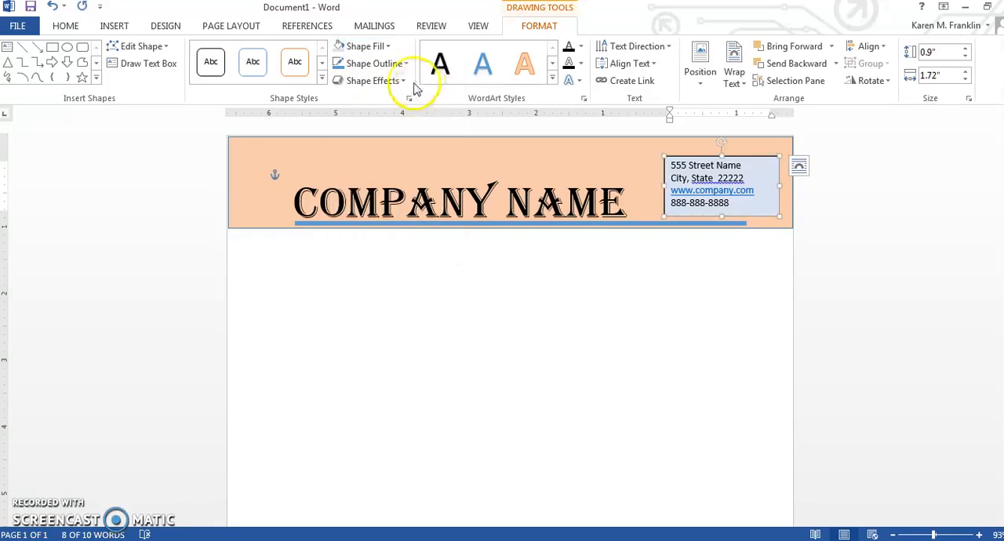
pyautogui.click(396, 64)
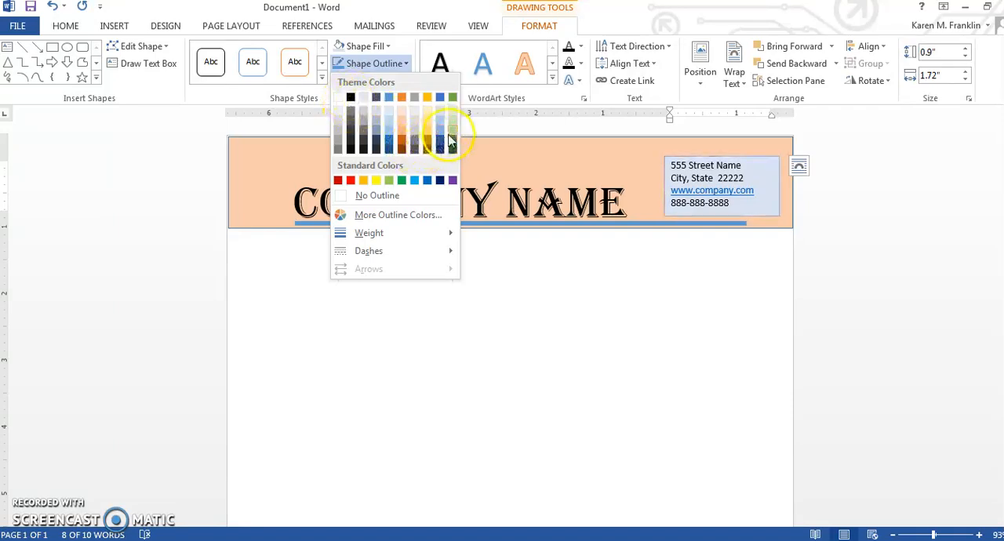
pyautogui.click(393, 195)
pyautogui.click(631, 329)
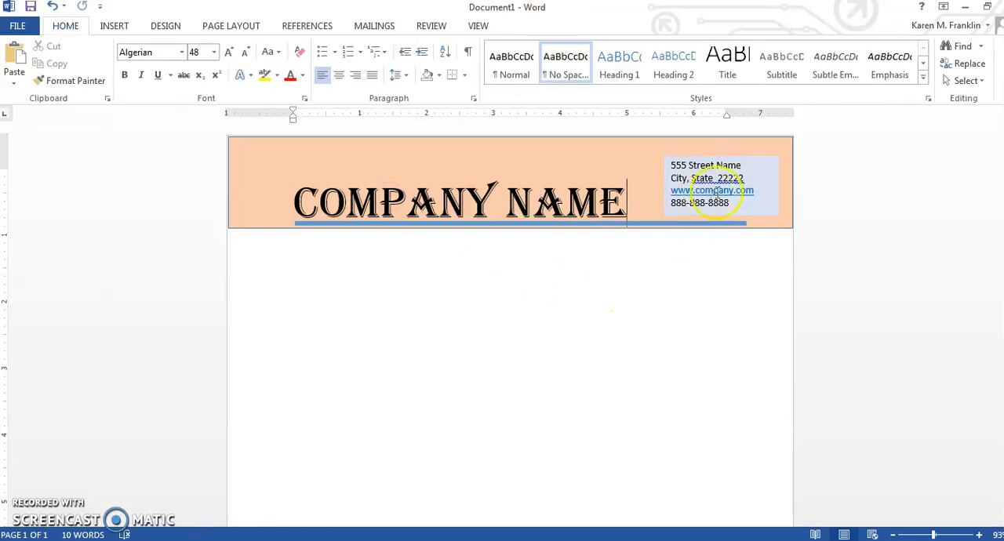
# Step: Add an orange glow effect around the contact details text box
pyautogui.click(763, 179)
pyautogui.click(761, 154)
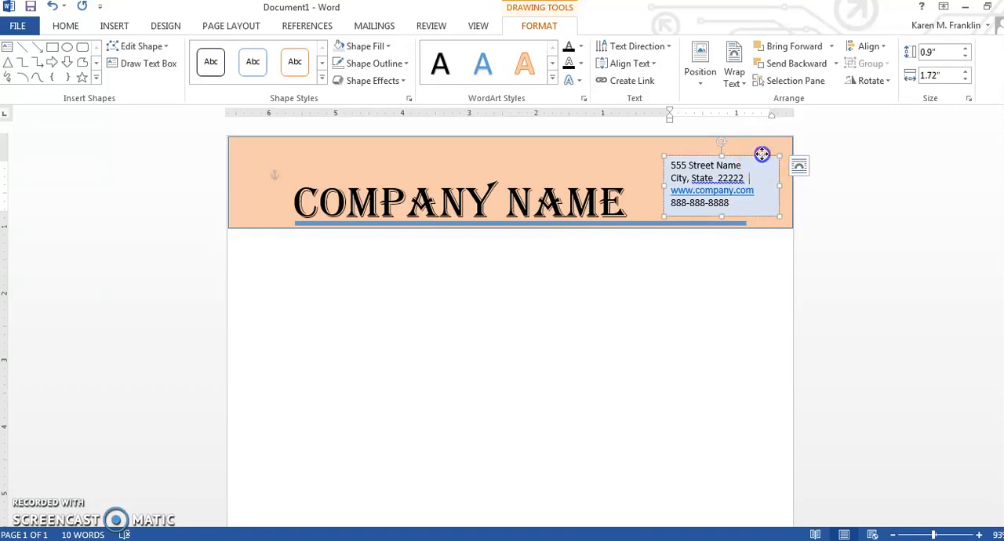
pyautogui.click(372, 81)
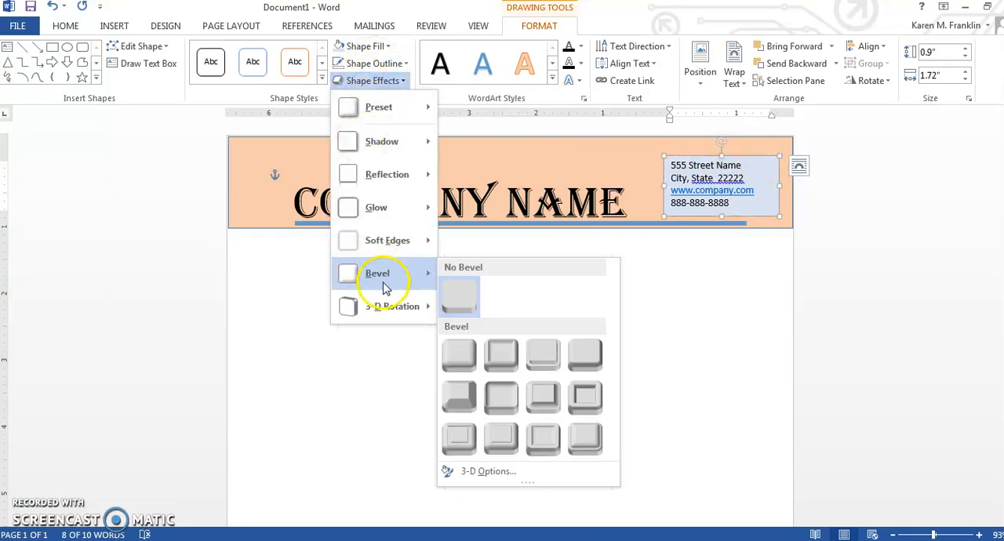
pyautogui.moveTo(385, 207)
pyautogui.click(498, 327)
pyautogui.click(494, 325)
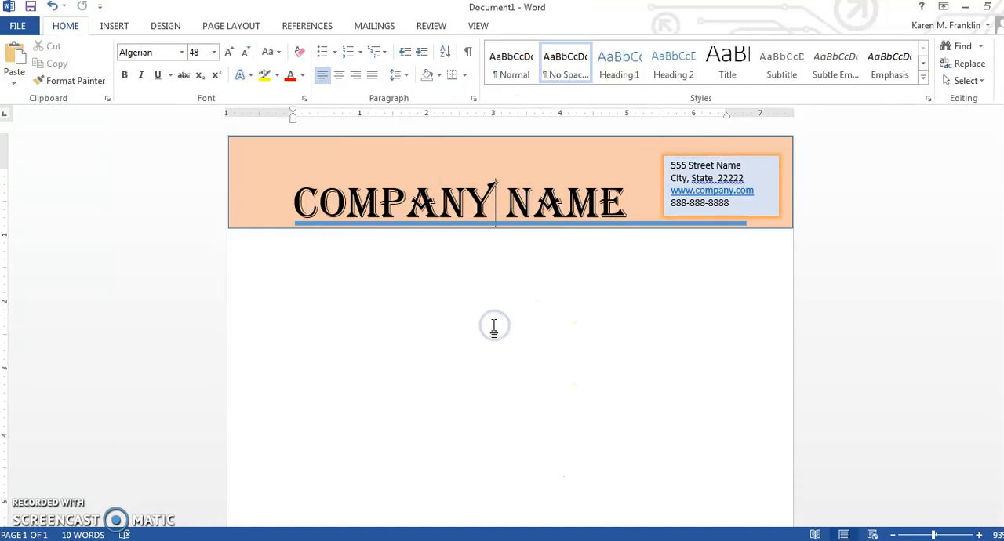